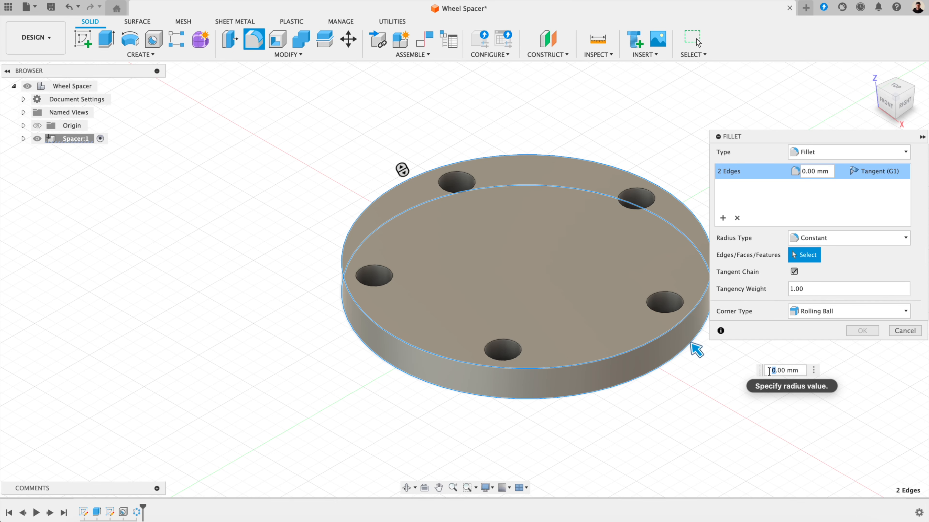
# Step: Save the empty design as 'Wheel Spacer' in project 1
pyautogui.write('1')
pyautogui.click(779, 369)
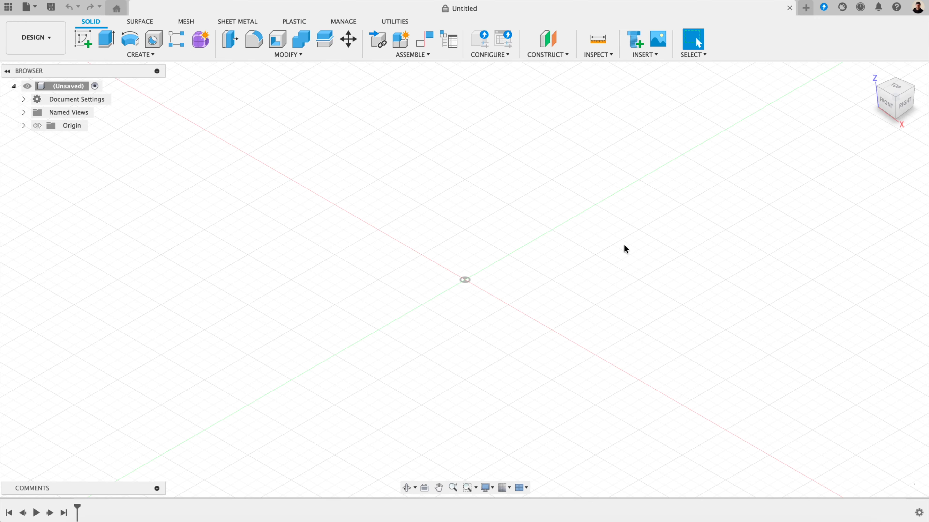
pyautogui.click(51, 6)
pyautogui.write('Wheel Spacer')
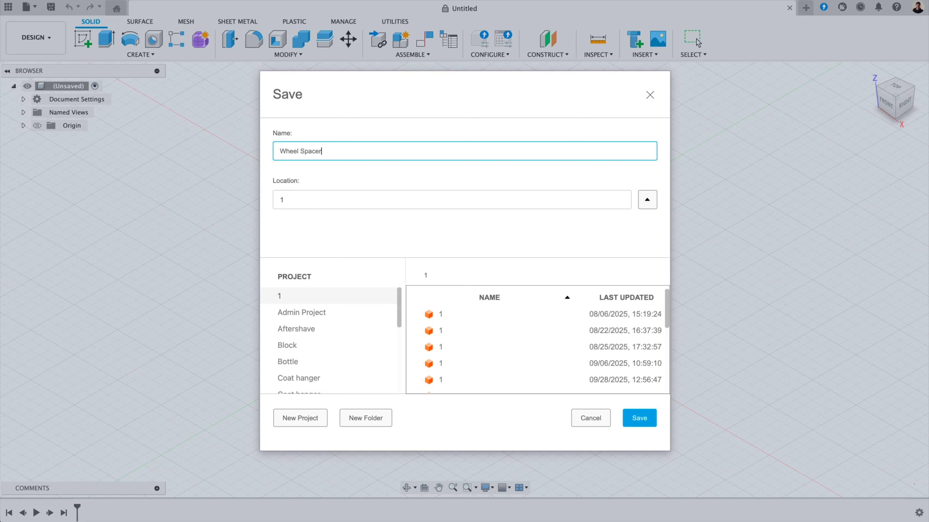
pyautogui.click(640, 418)
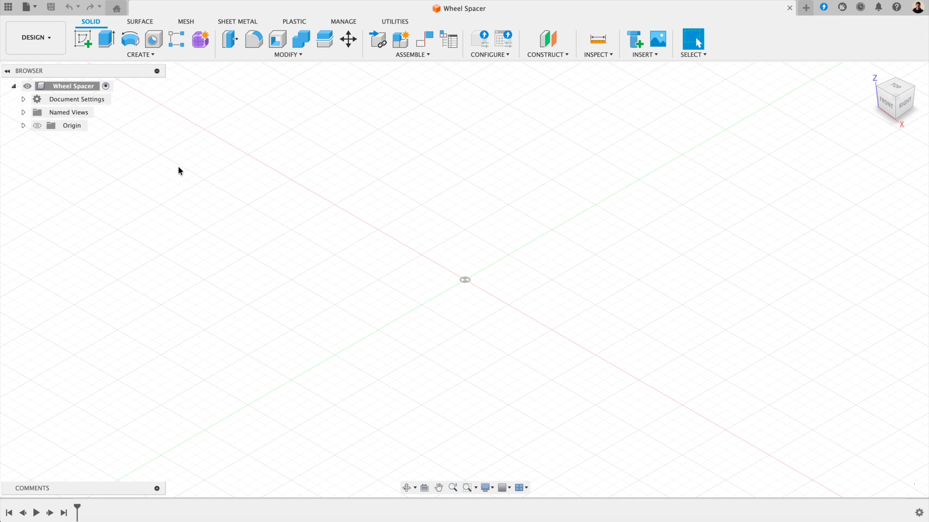
# Step: Add a new component named 'Spacer' under the Wheel Spacer root and activate it
pyautogui.rightClick(82, 90)
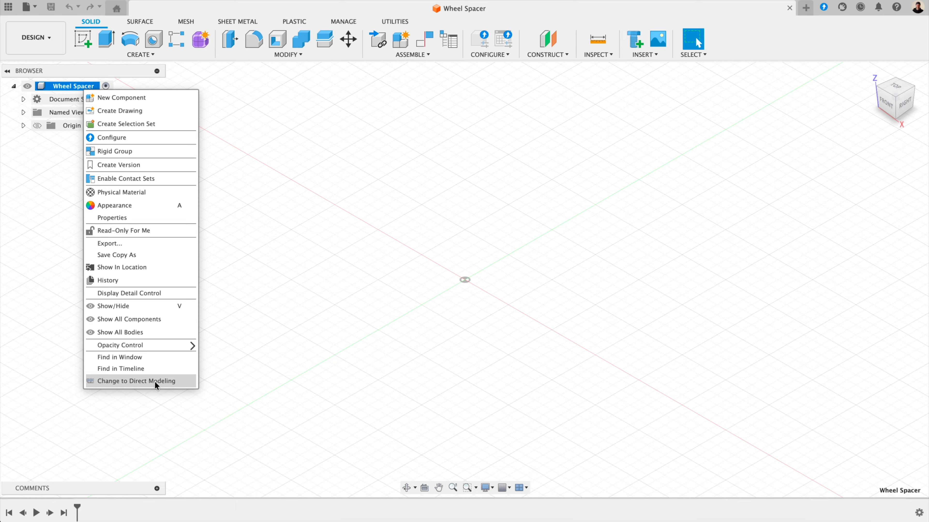
pyautogui.click(296, 308)
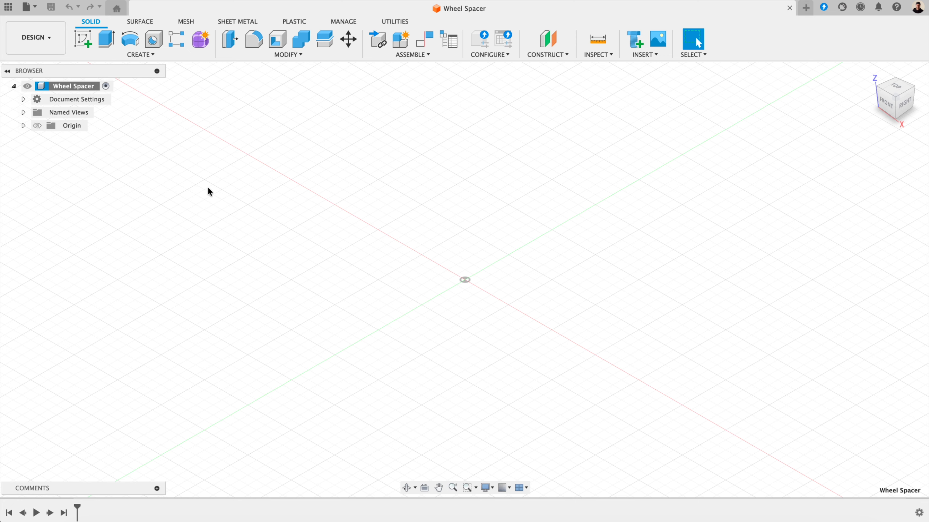
pyautogui.rightClick(76, 87)
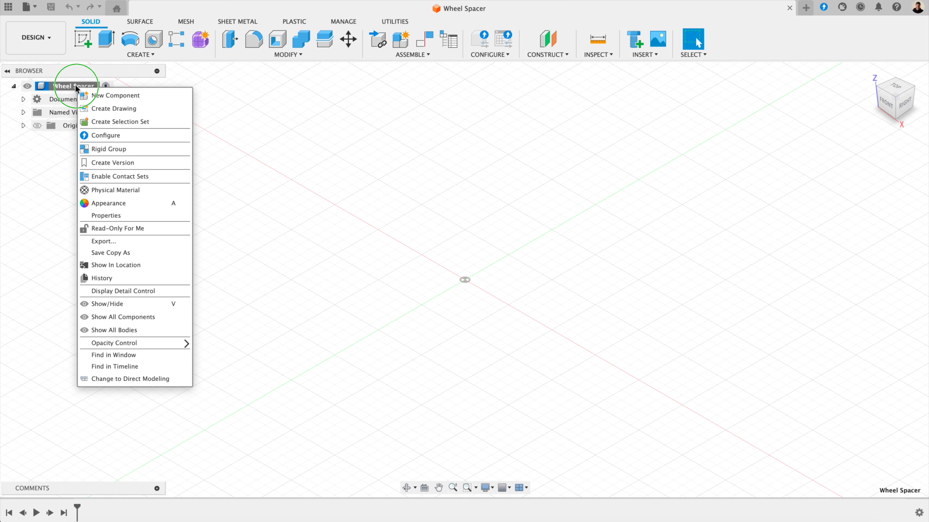
pyautogui.click(111, 93)
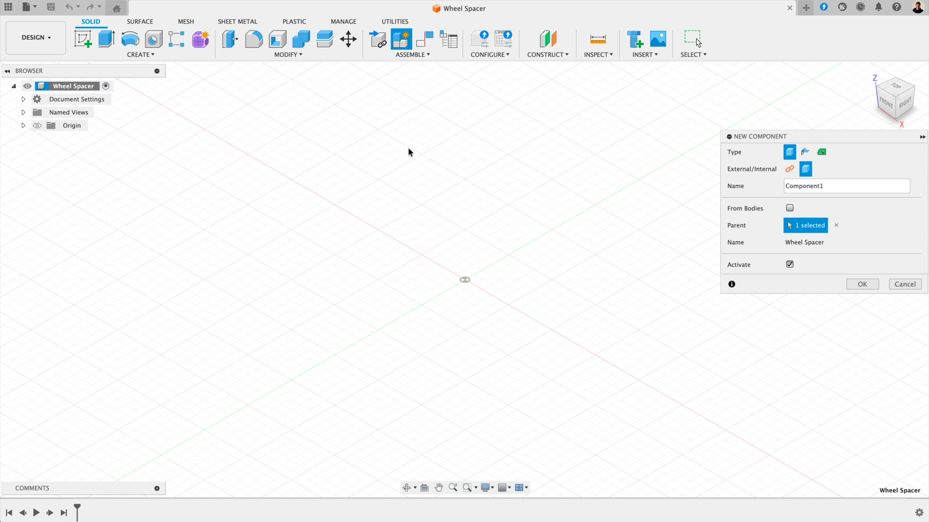
pyautogui.doubleClick(786, 185)
pyautogui.write('Spacer')
pyautogui.press('Return')
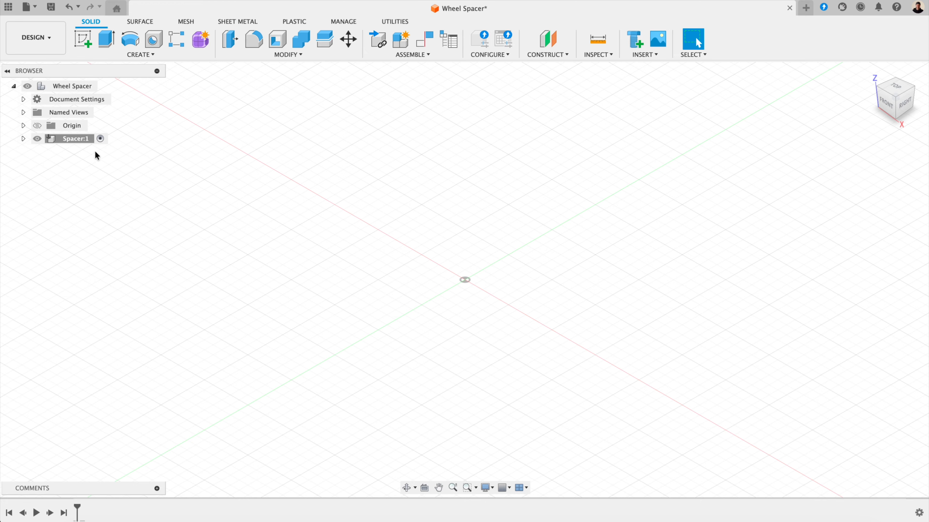
pyautogui.click(79, 139)
# Step: Sketch a Ø120 mm circle at the origin on the XY plane, then finish the sketch
pyautogui.click(88, 44)
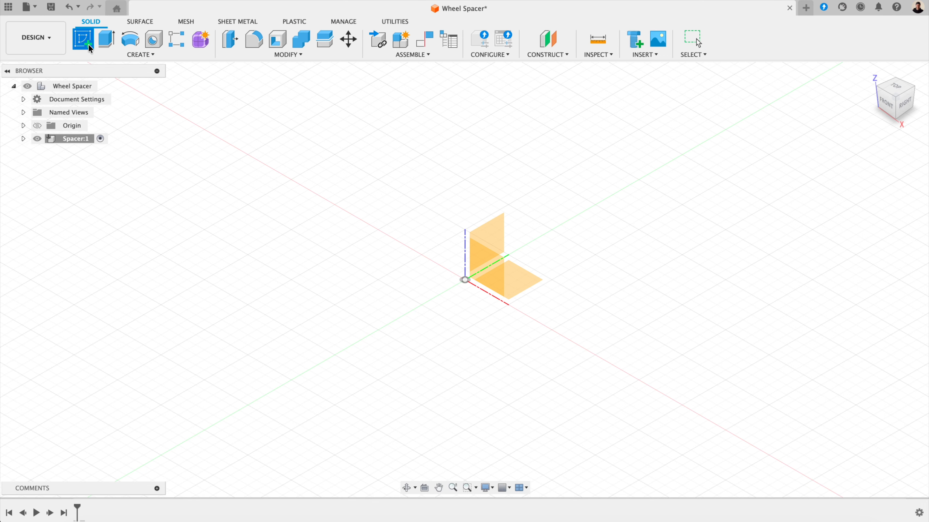
pyautogui.click(531, 289)
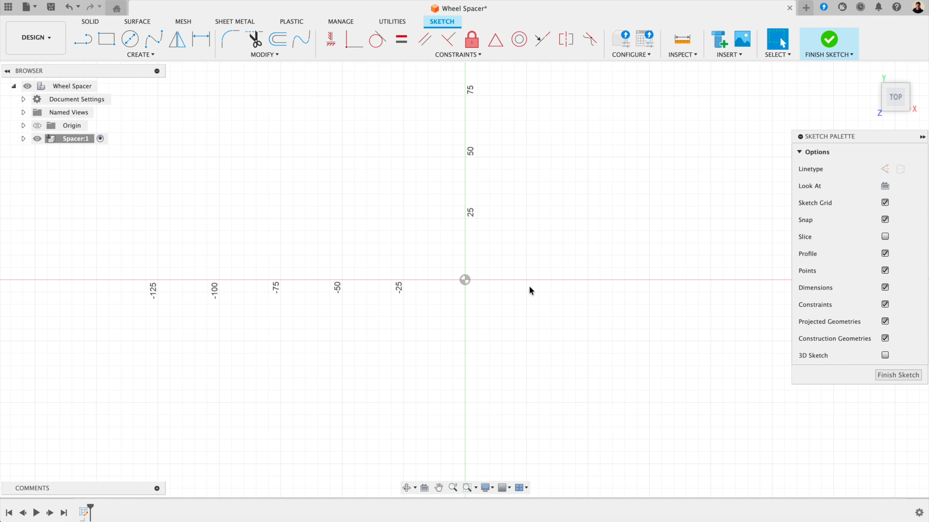
pyautogui.press('c')
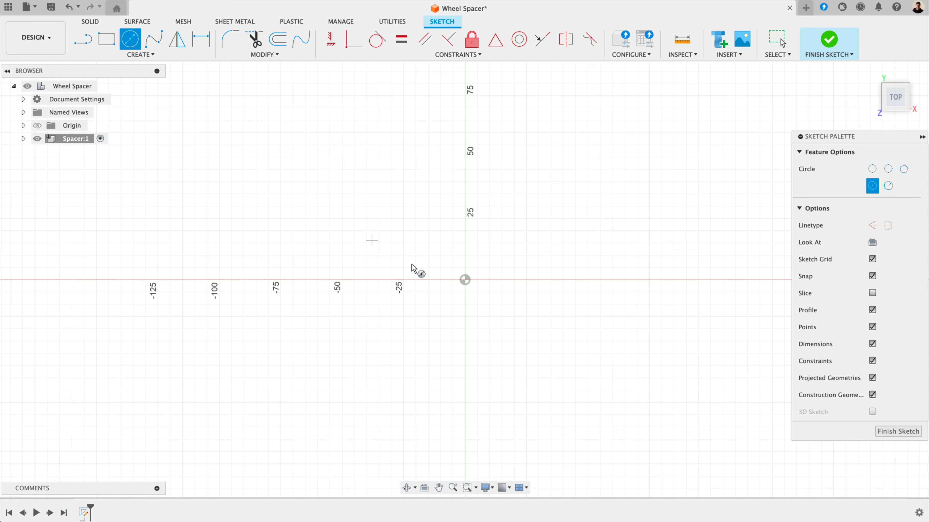
pyautogui.click(465, 281)
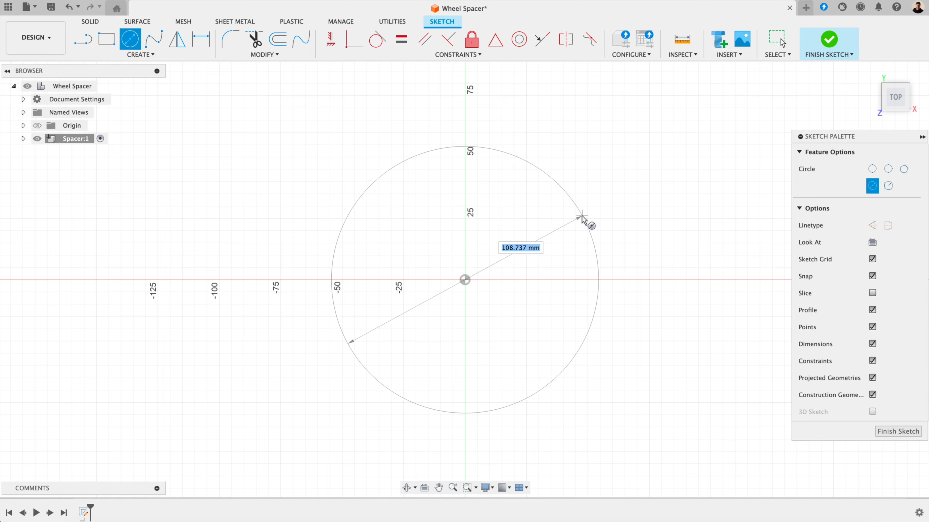
pyautogui.write('120')
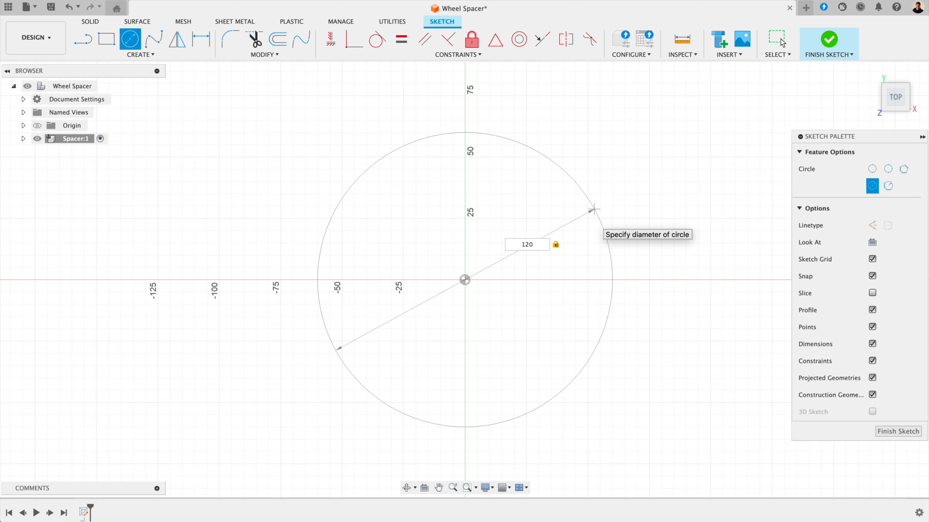
pyautogui.press('Return')
pyautogui.click(782, 42)
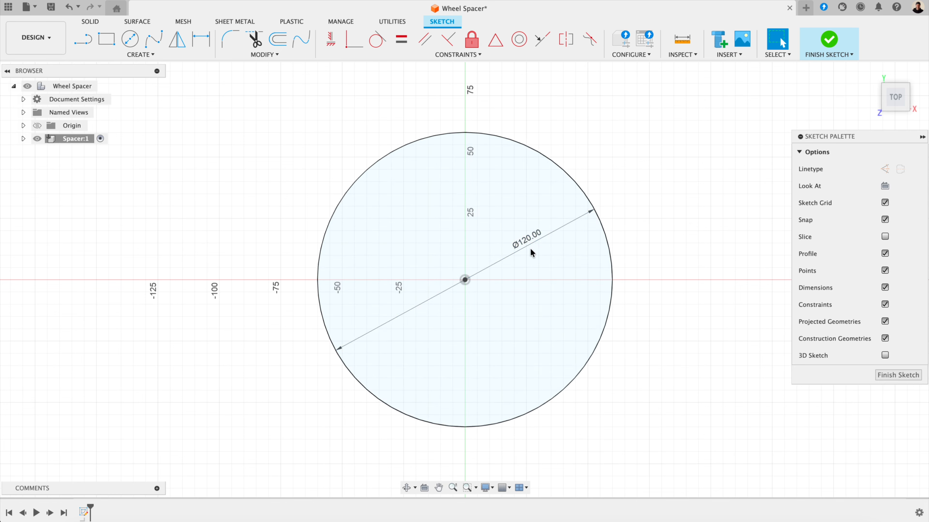
pyautogui.moveTo(520, 248); pyautogui.dragTo(626, 192)
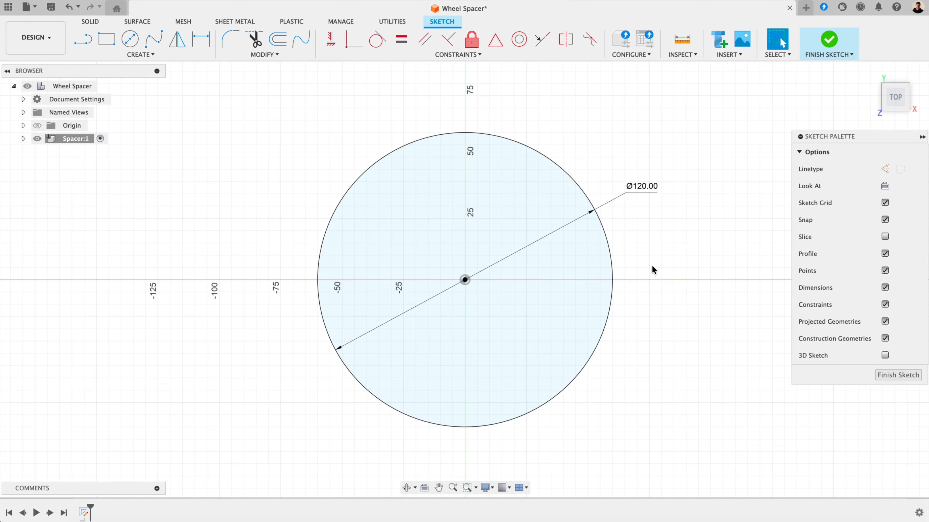
pyautogui.click(898, 375)
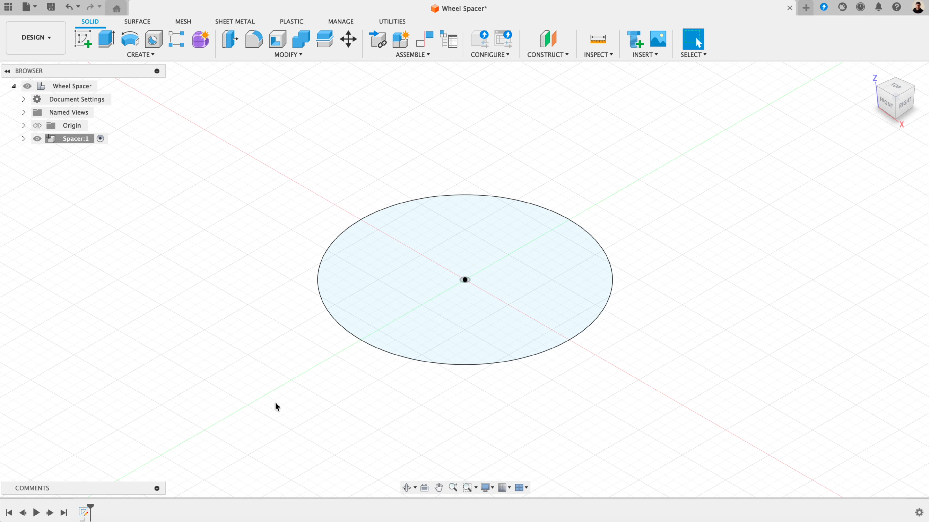
# Step: Extrude the Ø120 mm circle profile a distance of 12 mm
pyautogui.press('e')
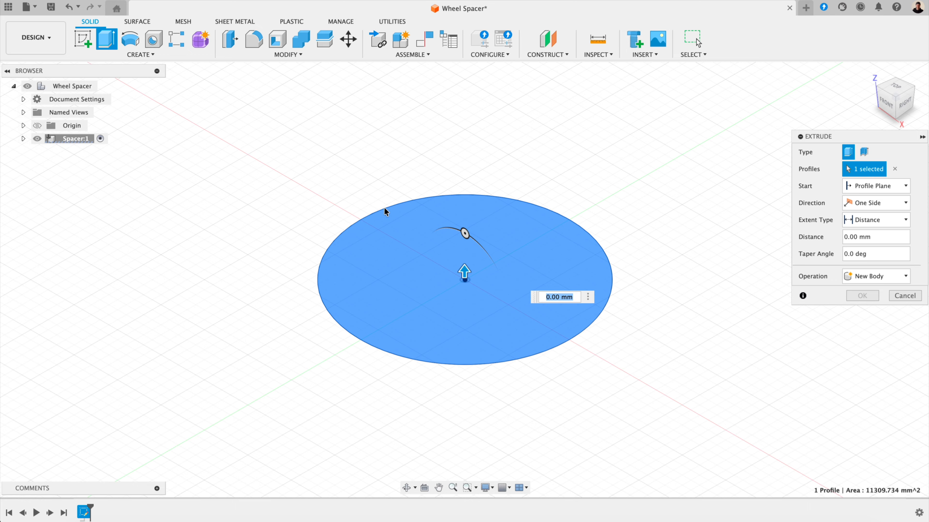
pyautogui.click(544, 297)
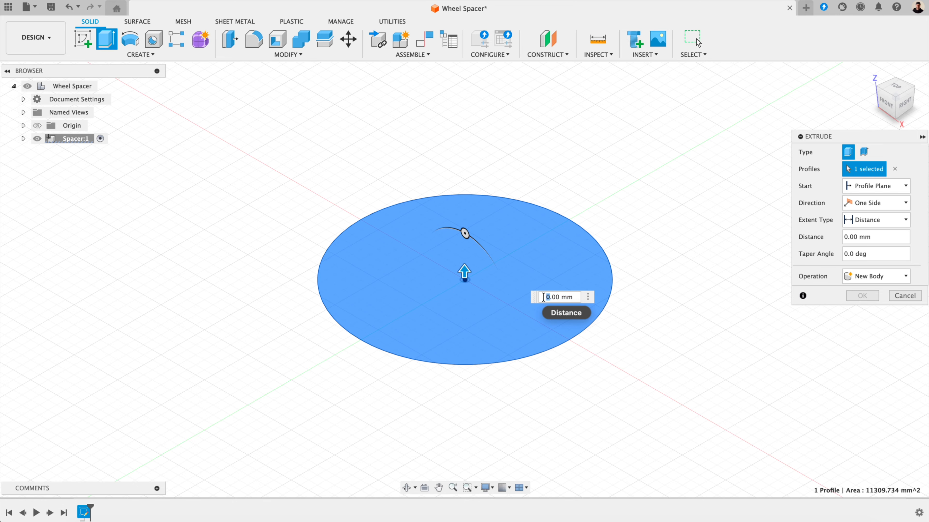
pyautogui.write('12')
pyautogui.press('Return')
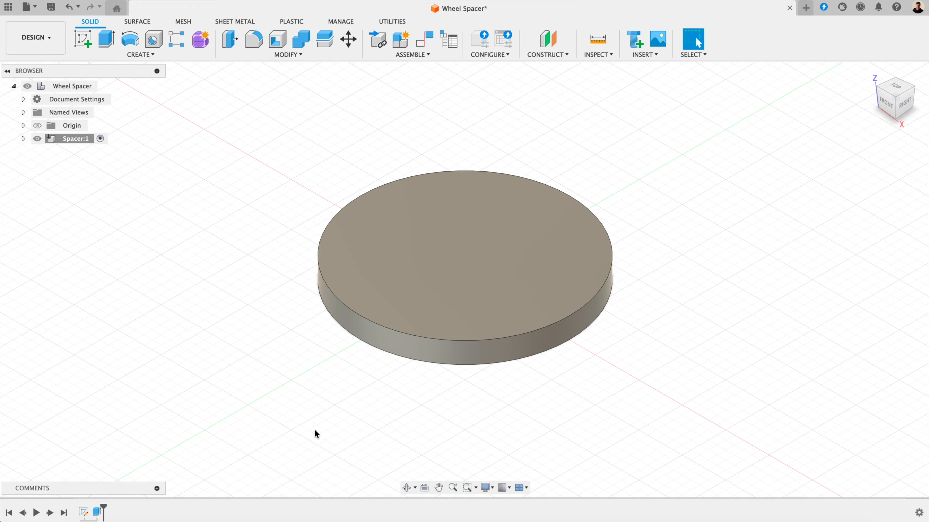
# Step: Start a sketch on the disc's top face and draw a Ø100 mm circle at the origin
pyautogui.click(468, 264)
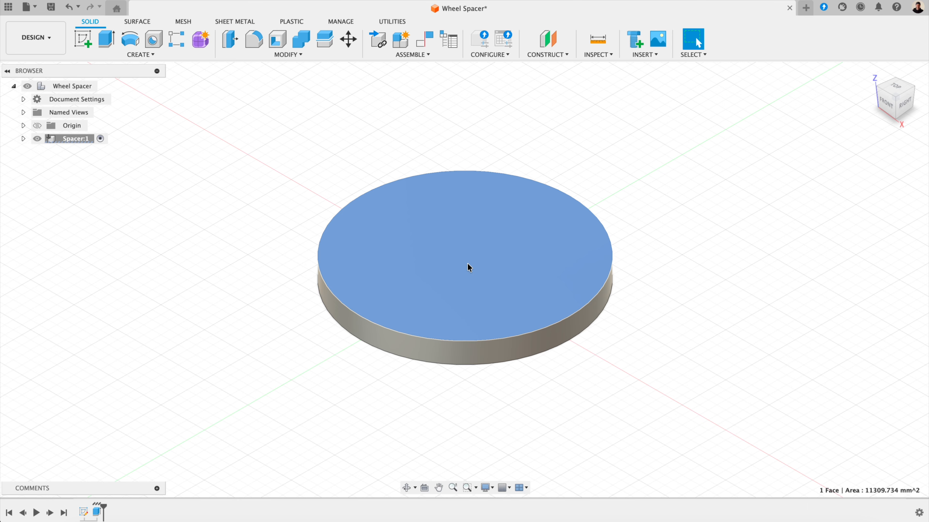
pyautogui.click(81, 38)
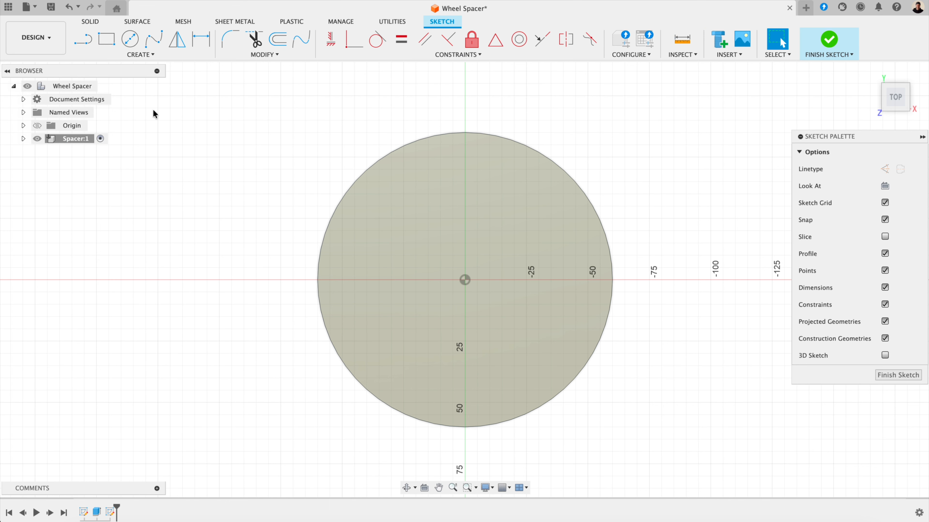
pyautogui.press('c')
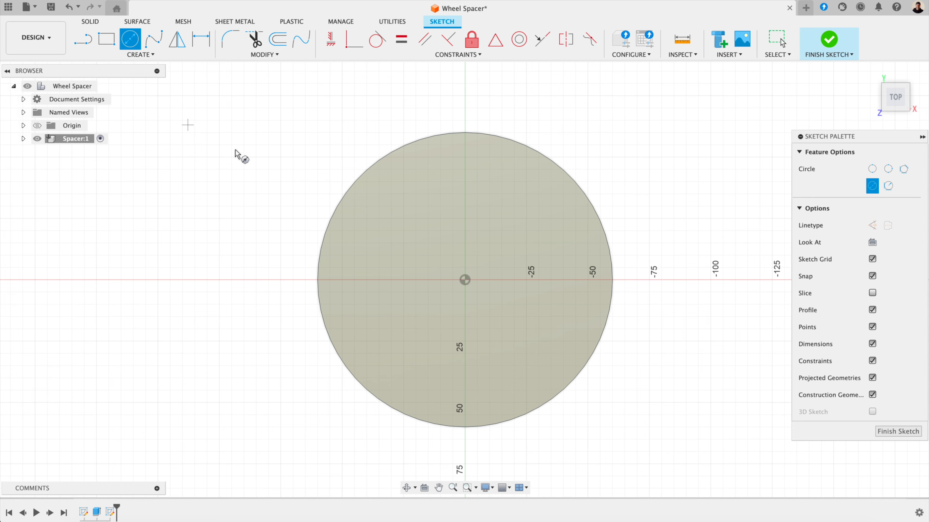
pyautogui.click(464, 280)
pyautogui.write('100')
pyautogui.press('Return')
pyautogui.moveTo(509, 221); pyautogui.dragTo(612, 159)
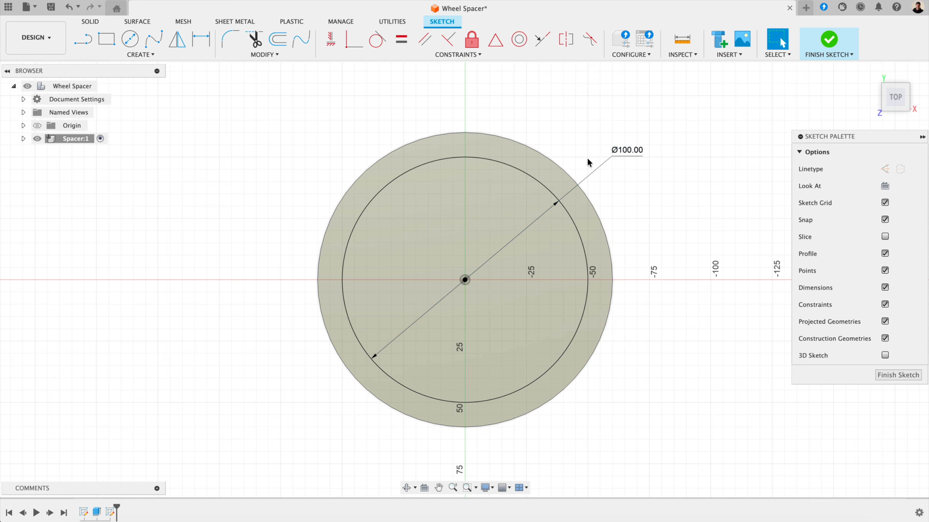
# Step: Make the Ø100 circle construction geometry, place a point at its top, and finish the sketch
pyautogui.click(544, 187)
pyautogui.press('x')
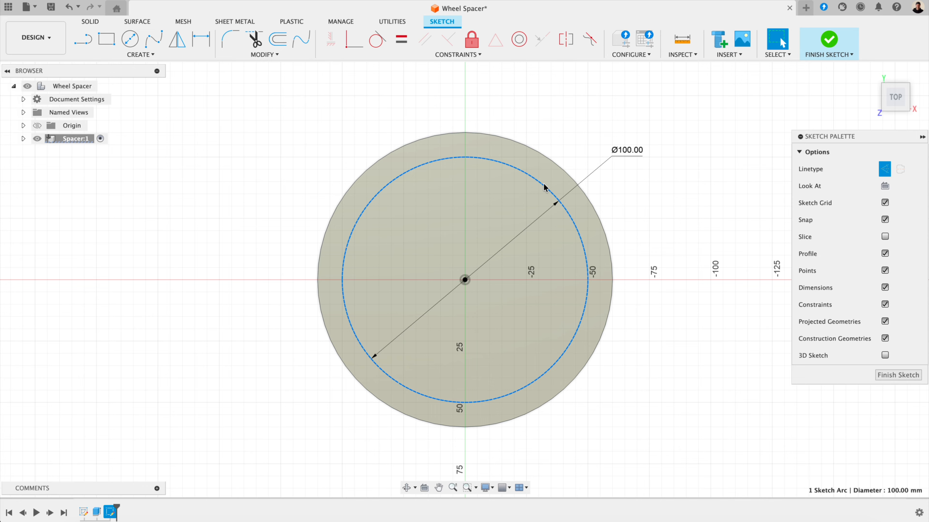
pyautogui.click(136, 60)
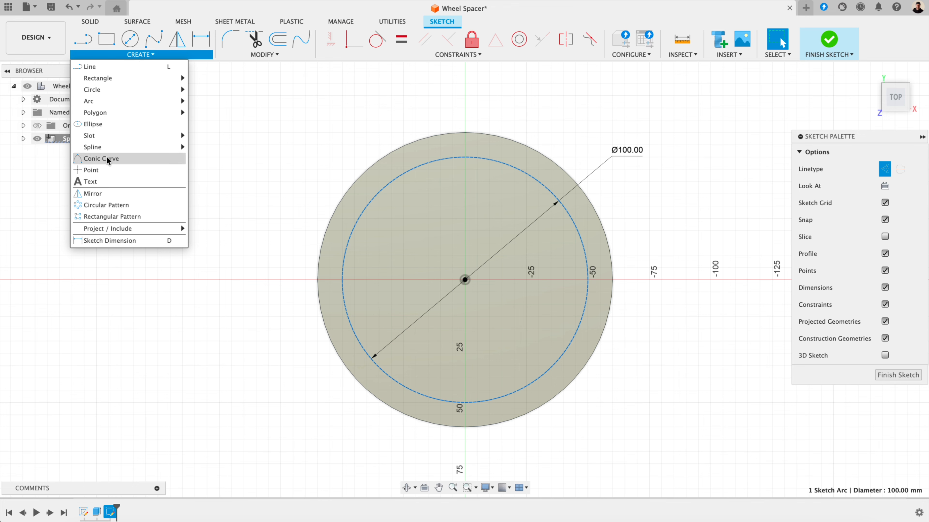
pyautogui.click(105, 170)
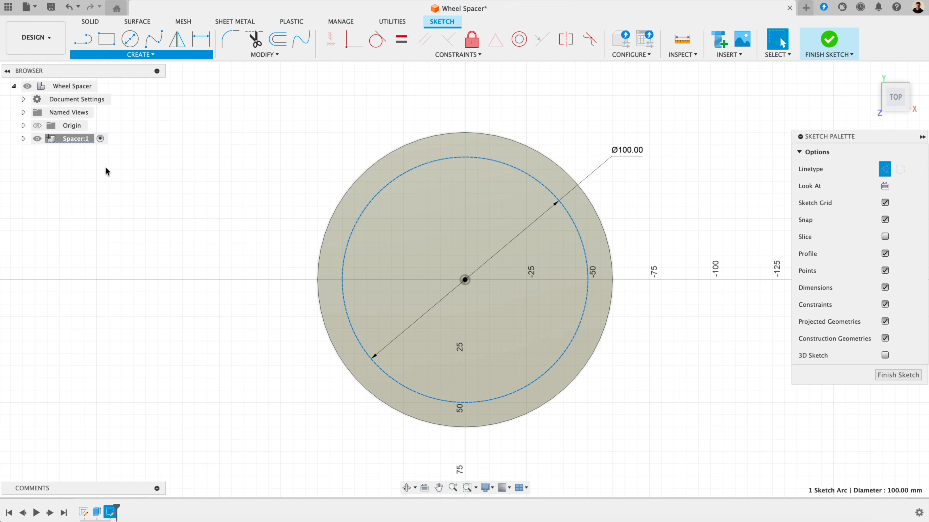
pyautogui.click(465, 158)
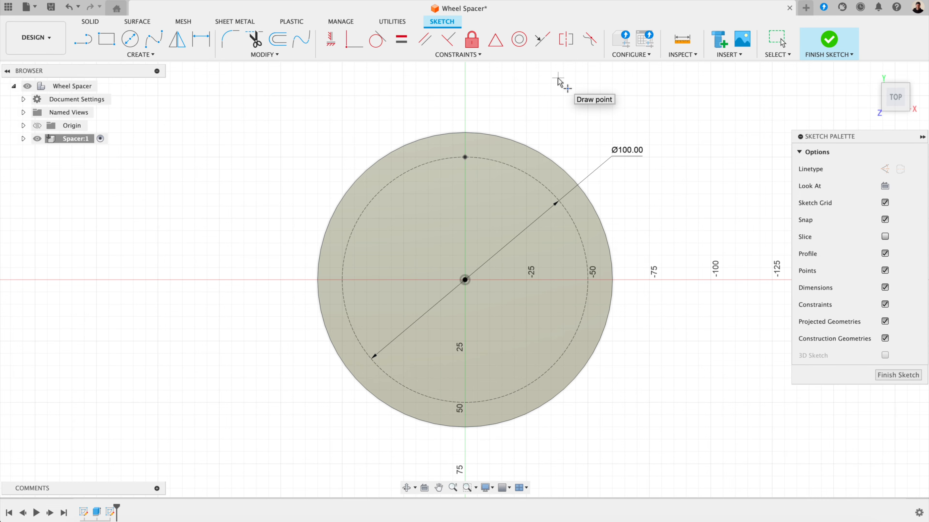
pyautogui.press('Escape')
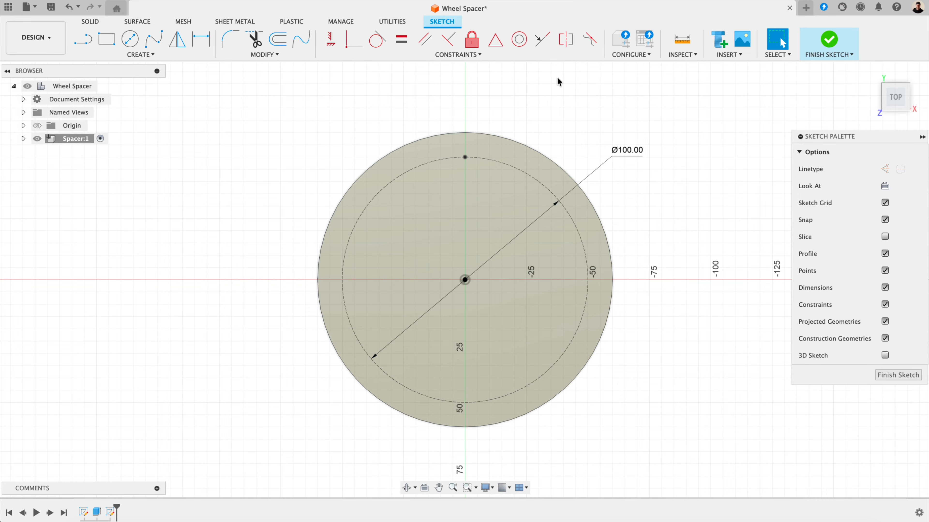
pyautogui.click(884, 375)
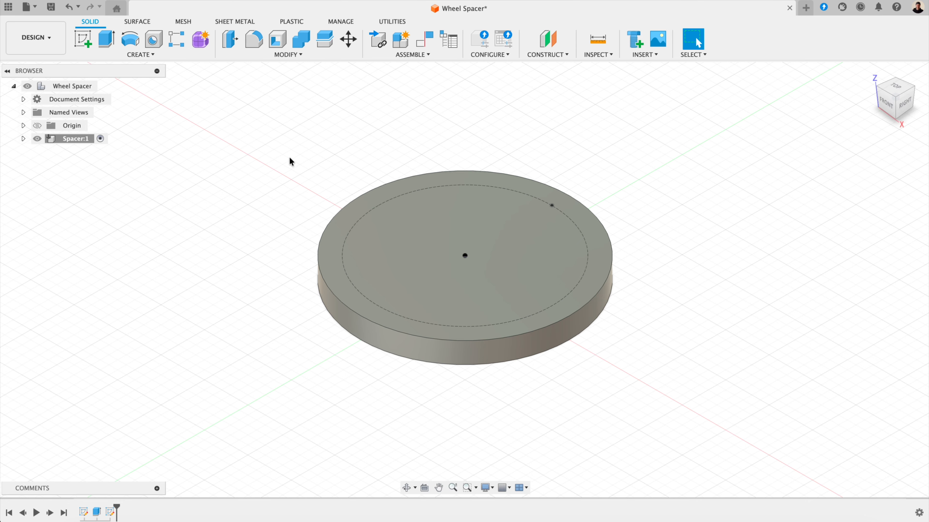
# Step: Create a 12 mm diameter hole with All extents at the sketch point
pyautogui.click(153, 39)
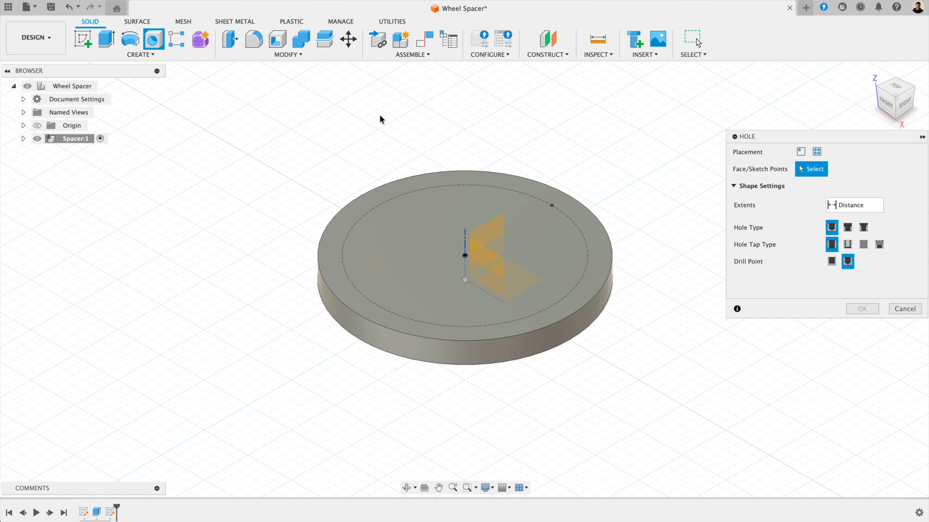
pyautogui.click(552, 206)
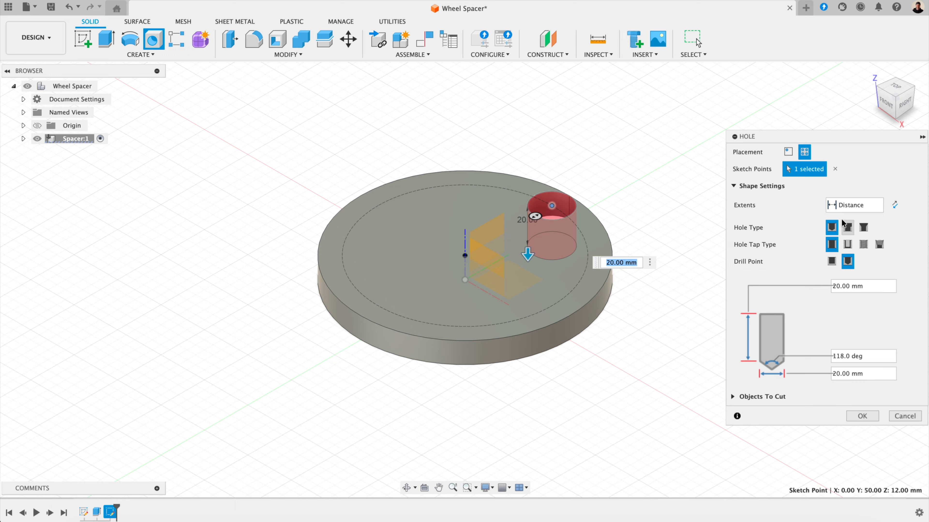
pyautogui.click(848, 206)
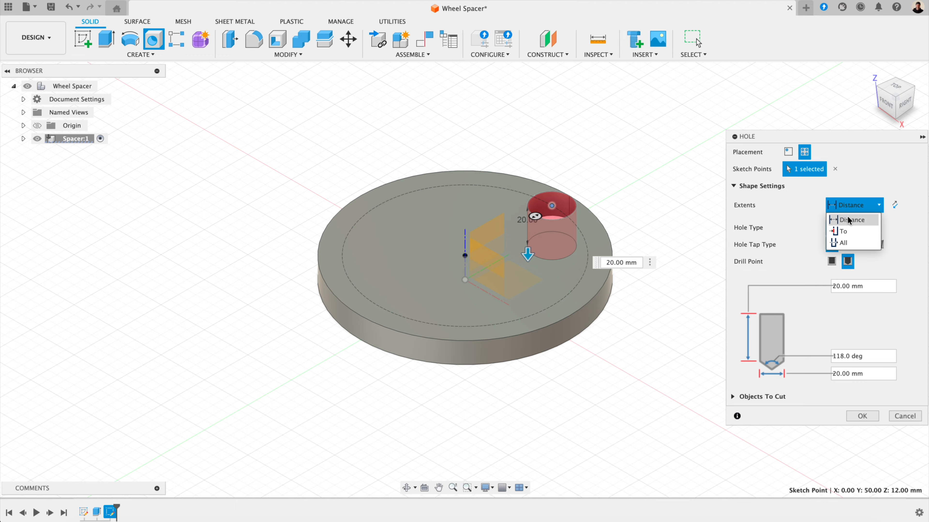
pyautogui.click(847, 242)
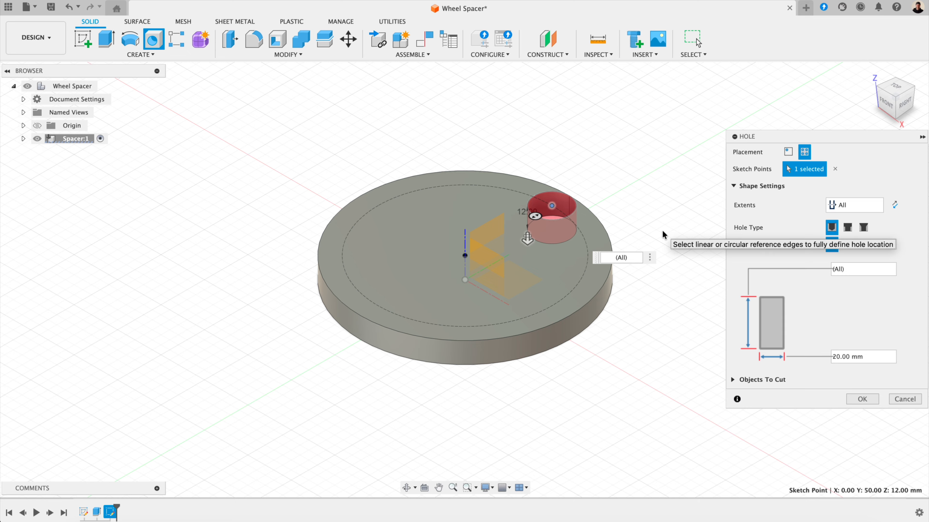
pyautogui.doubleClick(840, 361)
pyautogui.write('12')
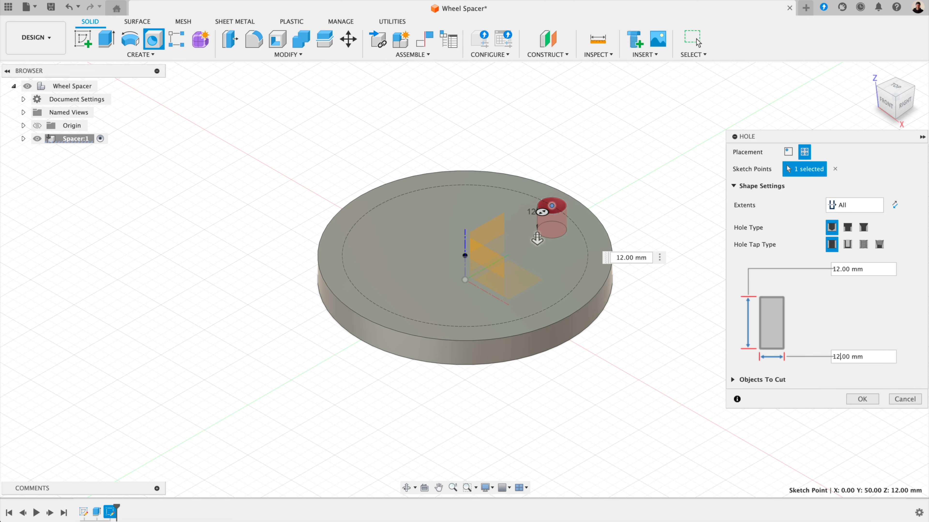
pyautogui.click(849, 396)
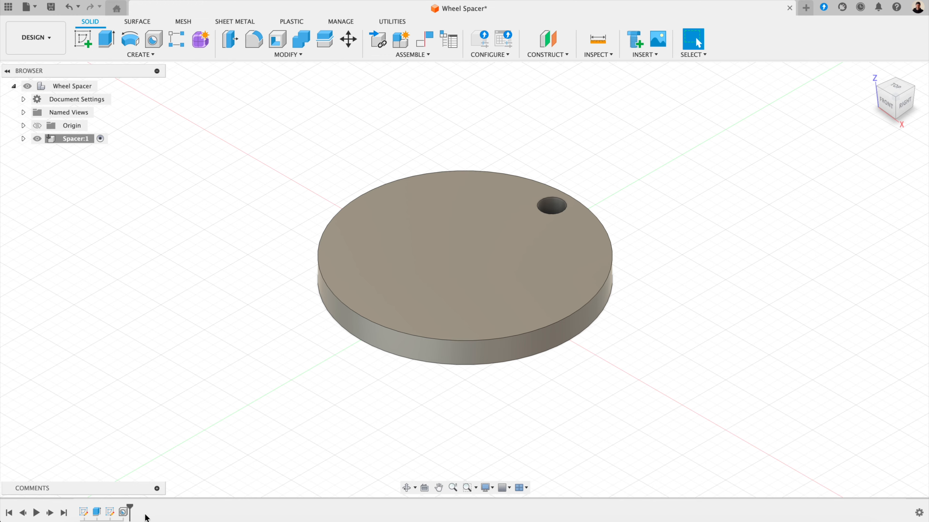
# Step: Circular-pattern the hole feature around the disc's central axis with a quantity of 5
pyautogui.click(125, 514)
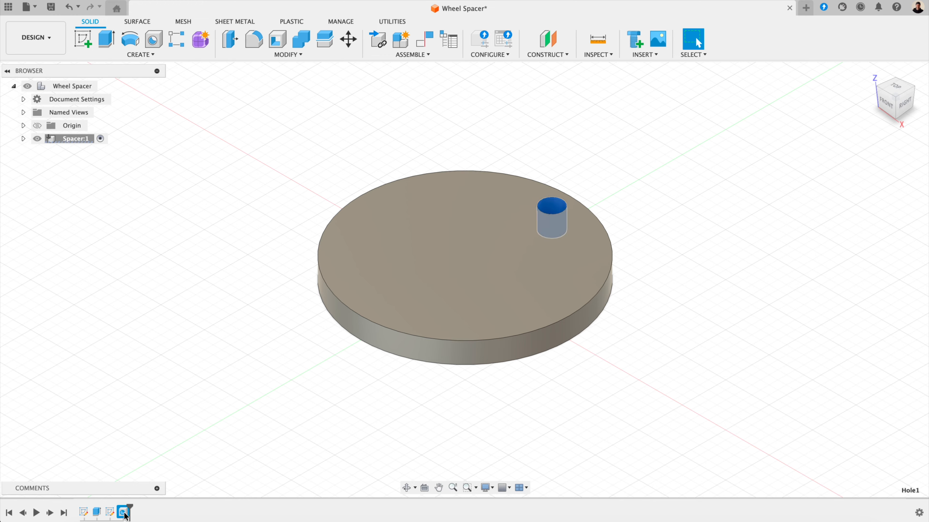
pyautogui.click(131, 57)
pyautogui.moveTo(114, 286)
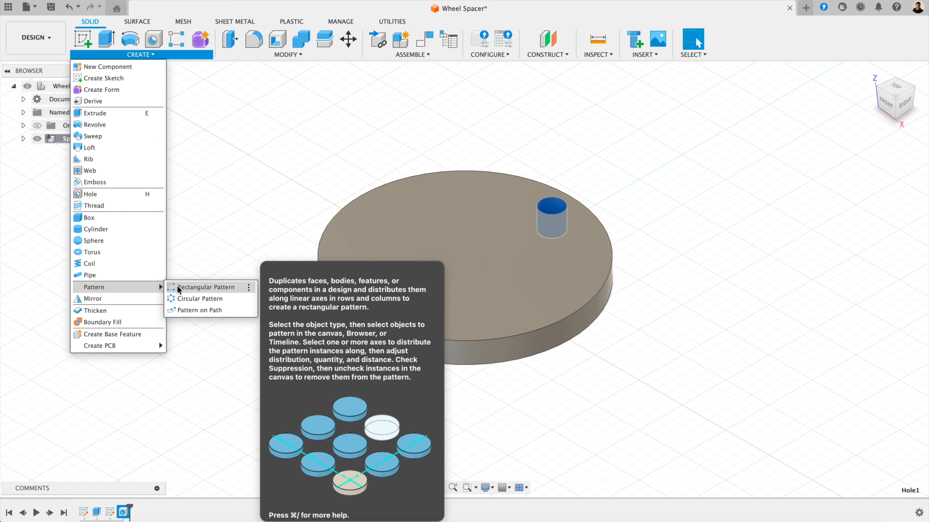
pyautogui.click(190, 298)
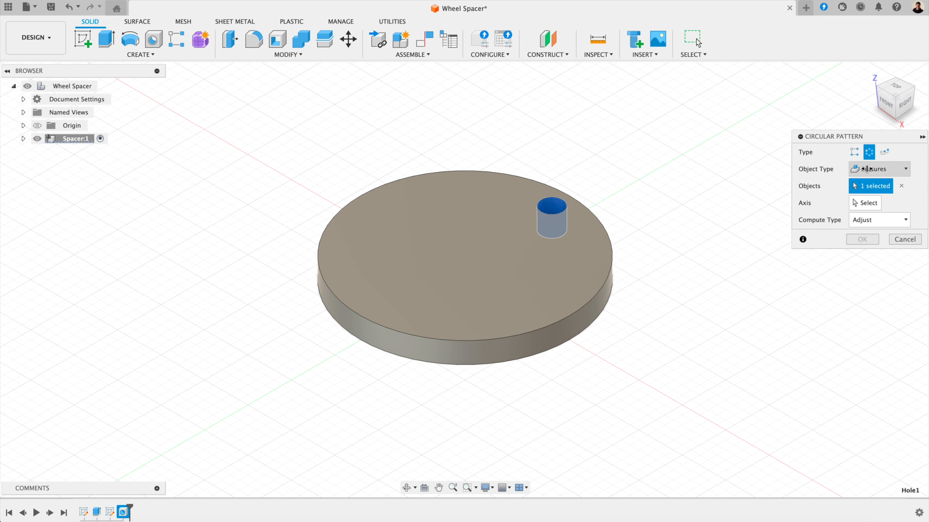
pyautogui.click(870, 204)
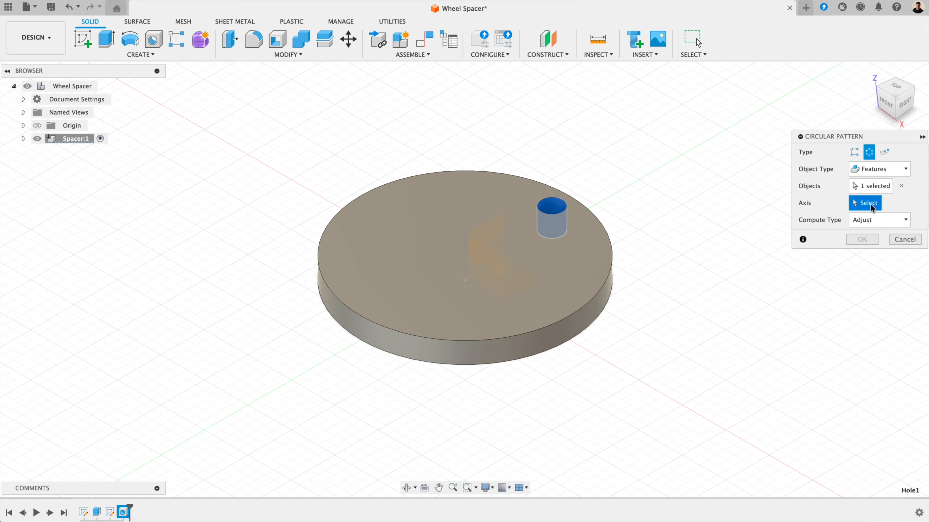
pyautogui.click(465, 244)
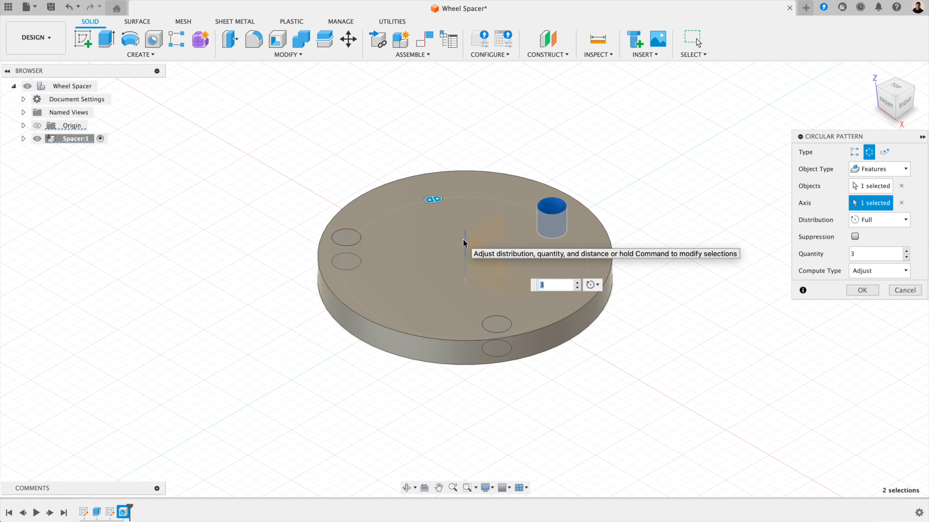
pyautogui.click(853, 254)
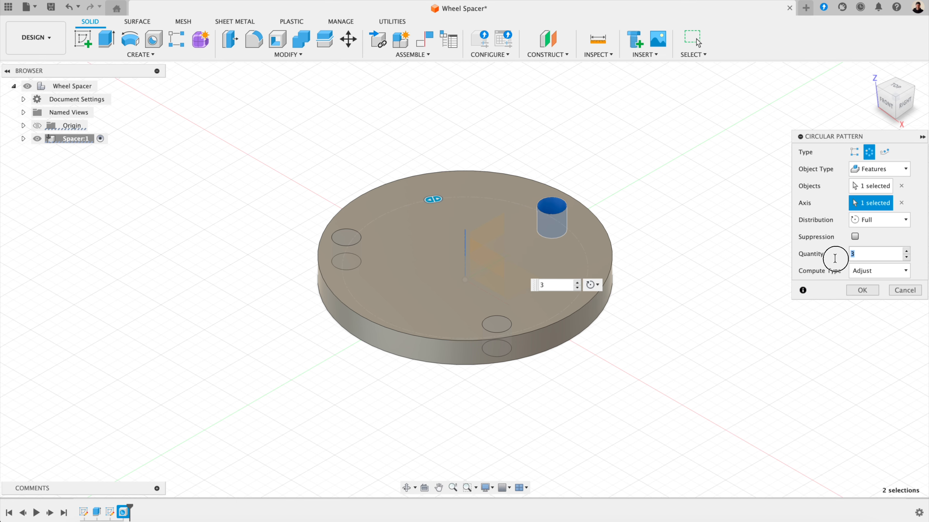
pyautogui.write('5')
pyautogui.press('Return')
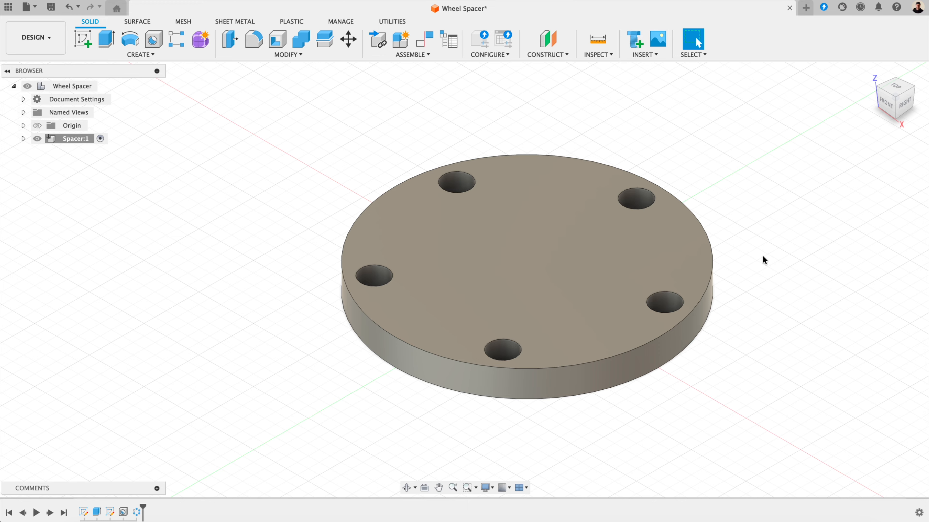
pyautogui.press('f')
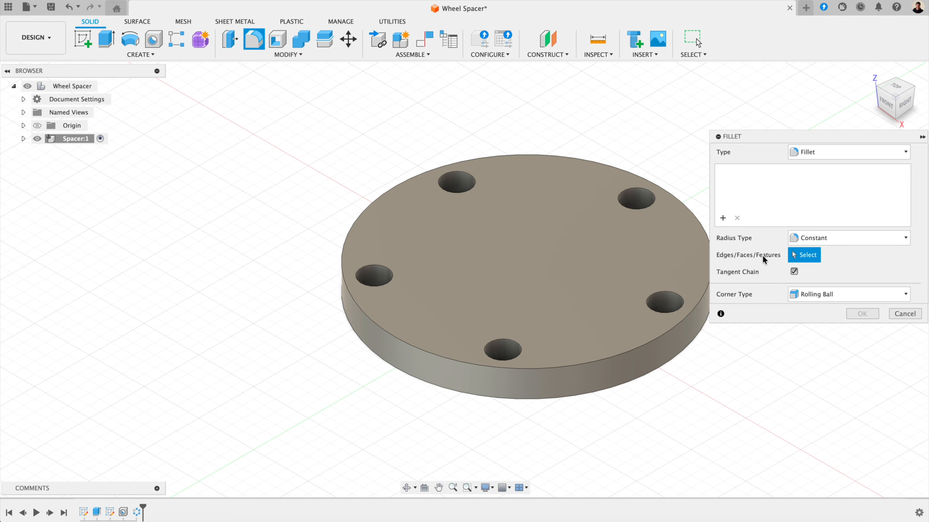
# Step: Fillet the disc's top and bottom outer circular edges with a 1.5 mm radius
pyautogui.click(688, 339)
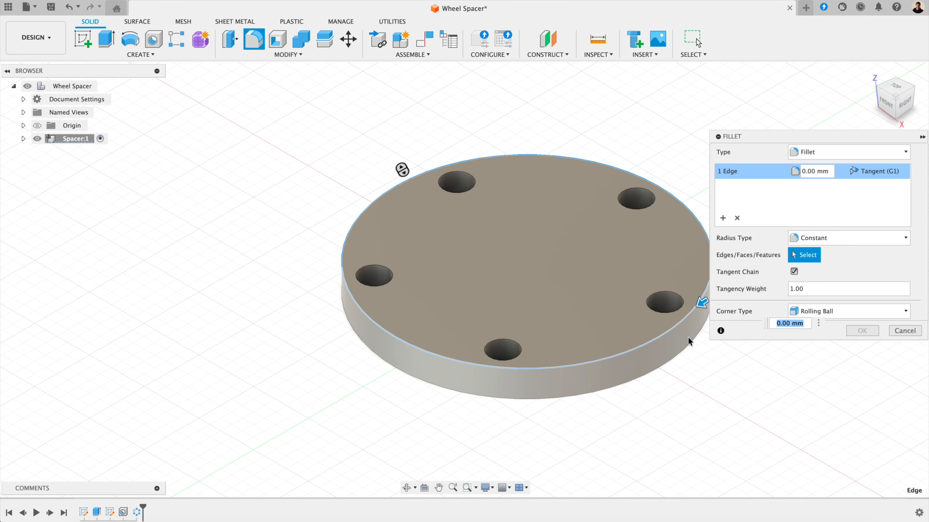
pyautogui.click(690, 341)
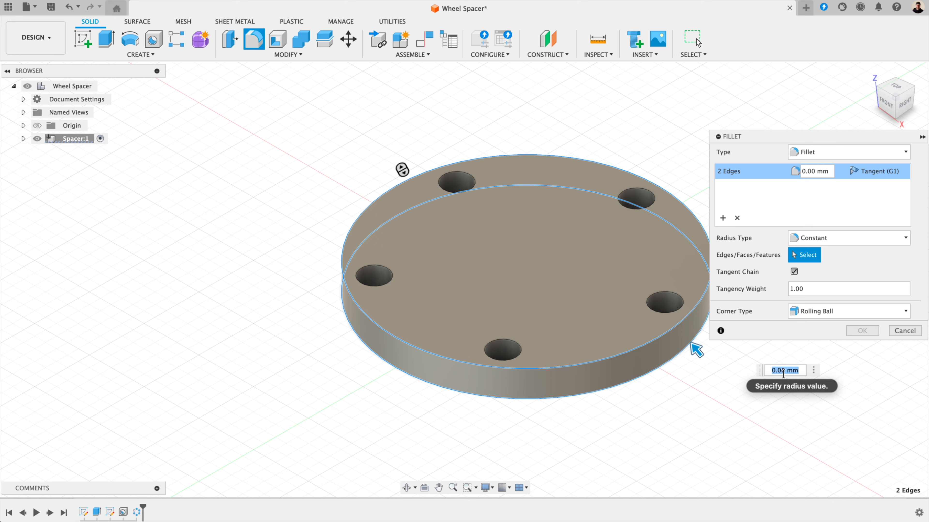
pyautogui.moveTo(775, 372); pyautogui.dragTo(778, 369)
pyautogui.write('1.5')
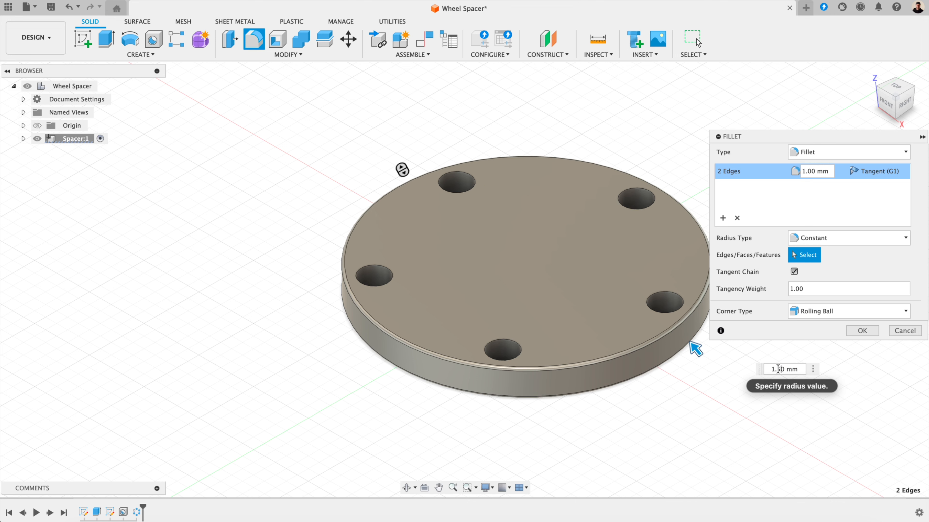
pyautogui.click(861, 331)
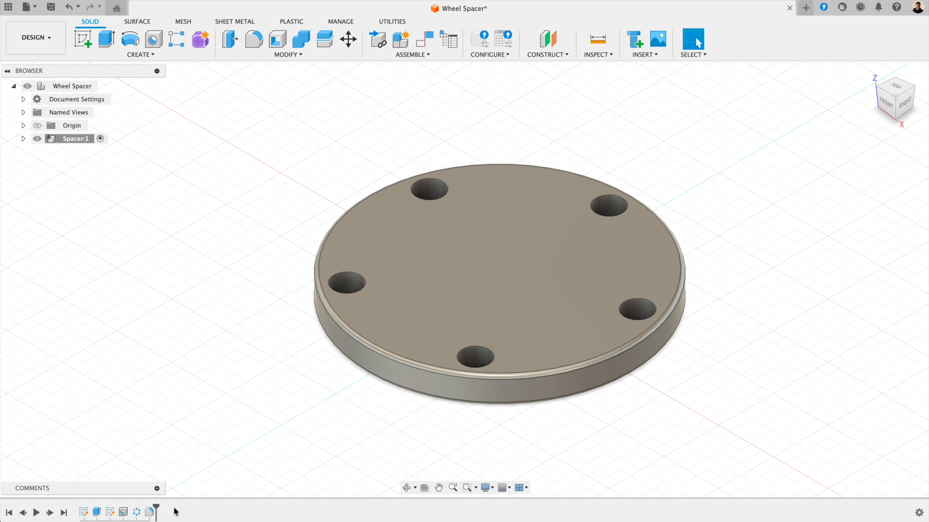
pyautogui.moveTo(155, 509)
pyautogui.mouseDown()
pyautogui.moveTo(122, 508)
pyautogui.moveTo(154, 509)
pyautogui.mouseUp()
pyautogui.click(9, 514)
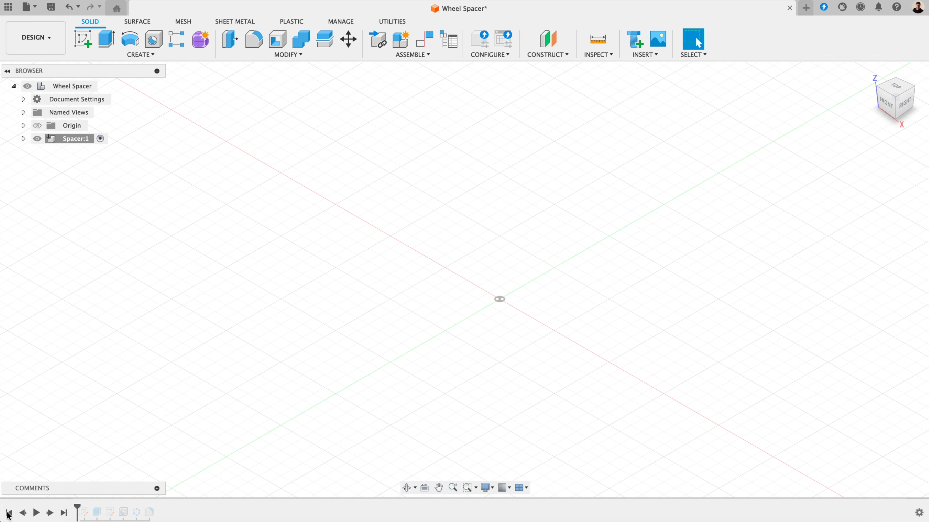
pyautogui.click(63, 513)
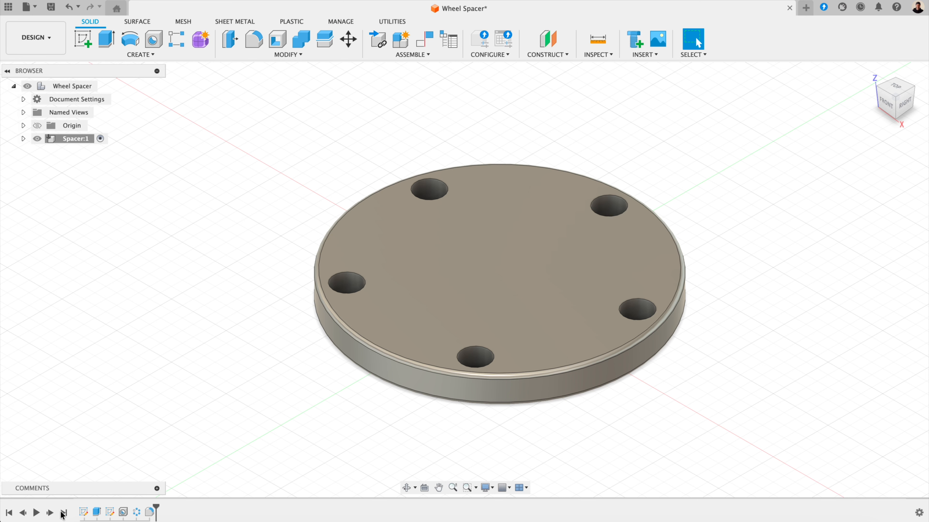
pyautogui.click(23, 513)
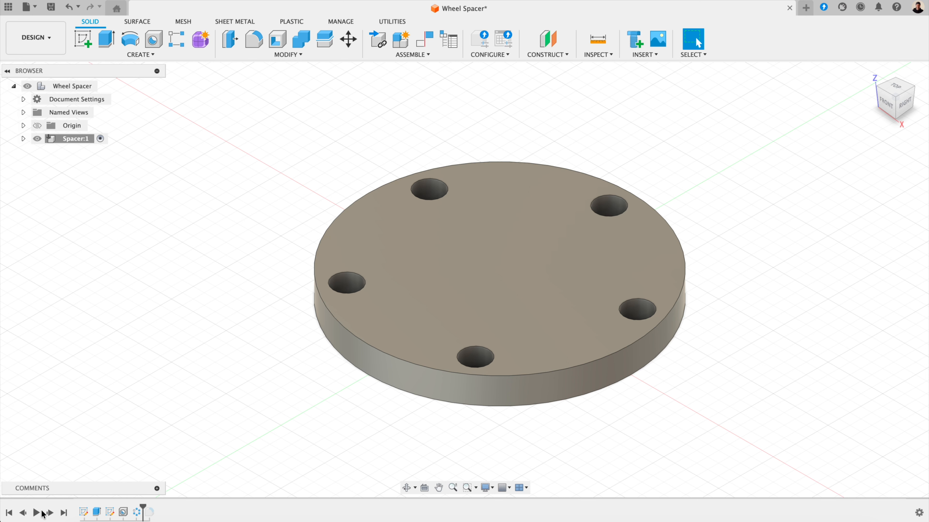
pyautogui.click(49, 513)
pyautogui.click(22, 514)
pyautogui.click(22, 513)
pyautogui.click(35, 513)
pyautogui.click(62, 513)
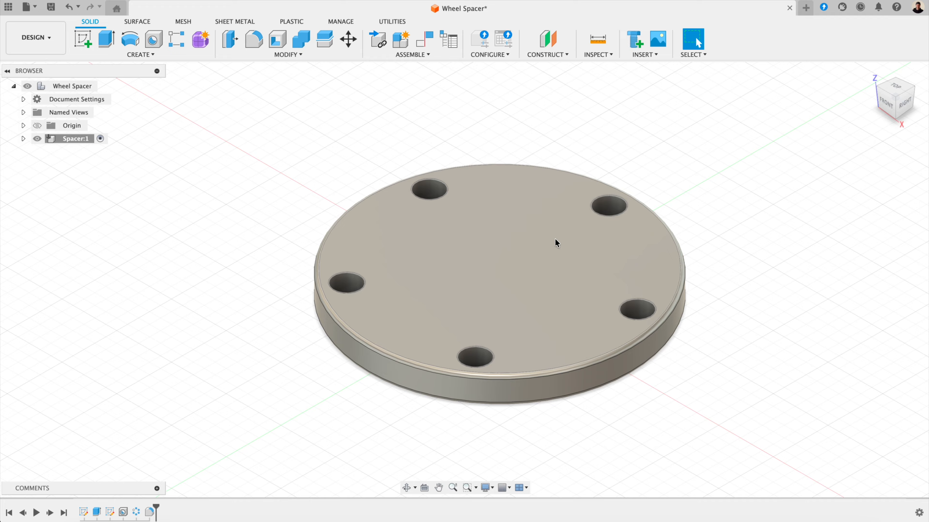
# Step: Edit Sketch1 and change the base circle's Ø120 dimension to 140 mm
pyautogui.rightClick(84, 513)
pyautogui.click(106, 390)
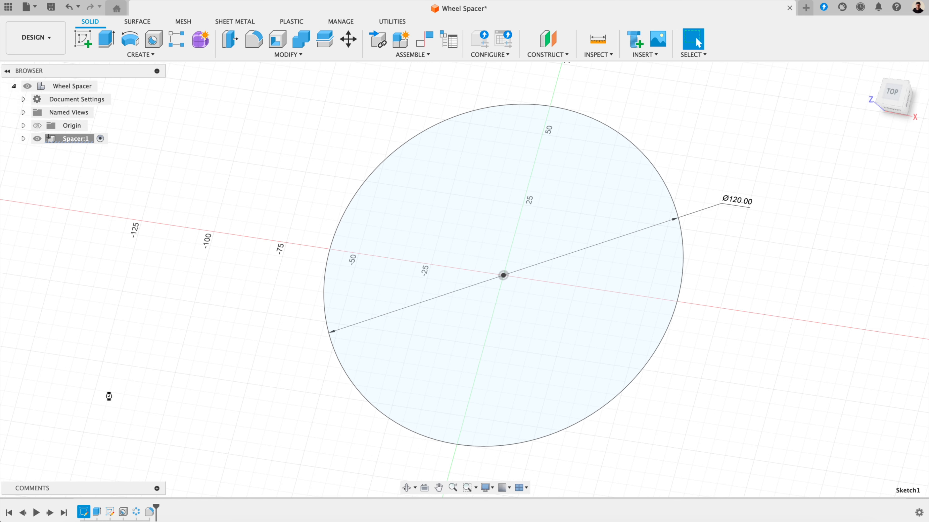
pyautogui.doubleClick(728, 148)
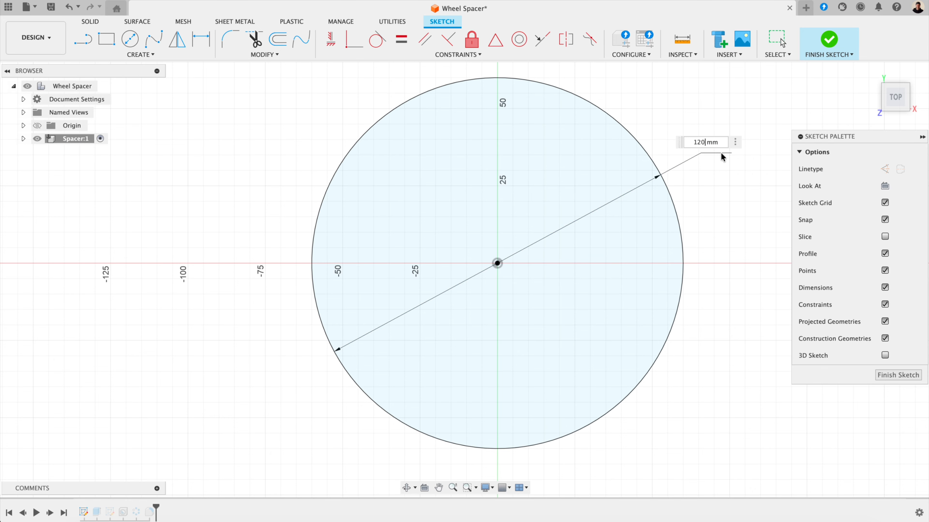
pyautogui.write('140')
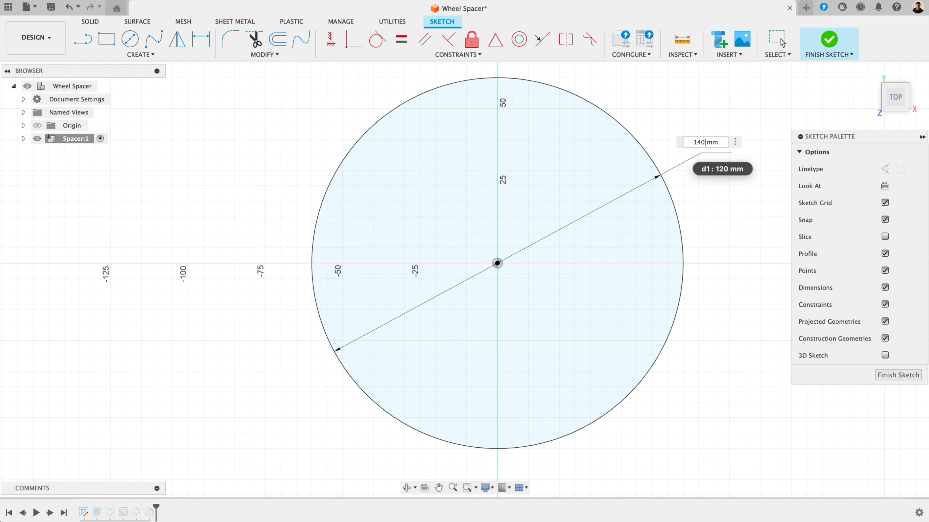
pyautogui.press('Return')
pyautogui.click(897, 376)
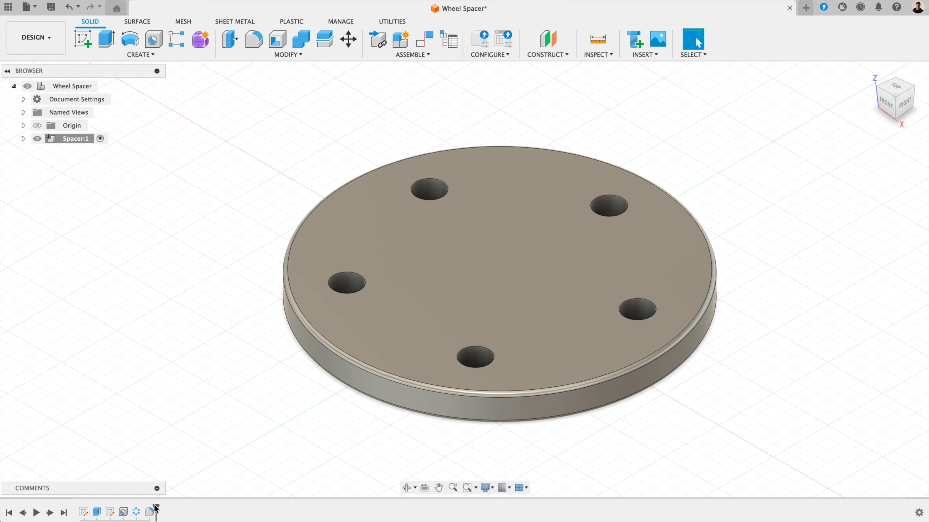
# Step: Suppress Fillet1 and add a 1 mm fillet to the left bolt hole's top edge
pyautogui.rightClick(149, 512)
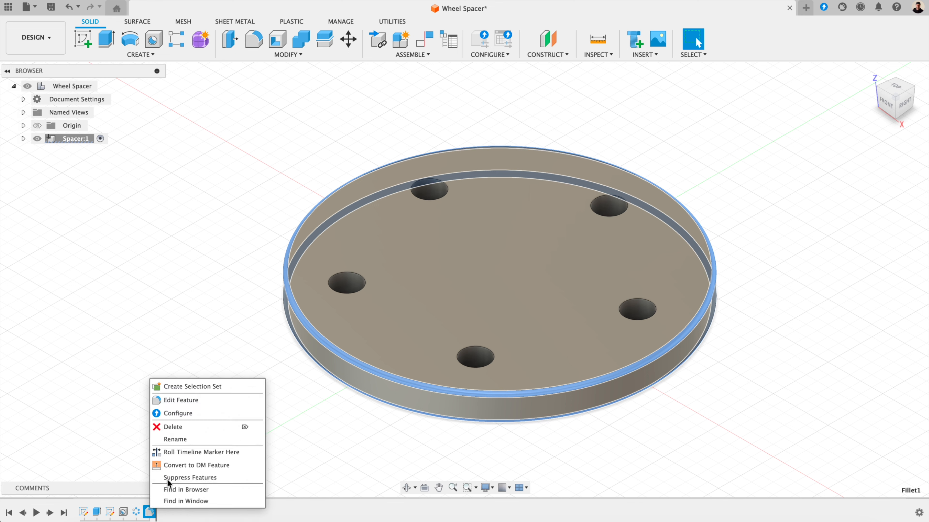
pyautogui.click(167, 478)
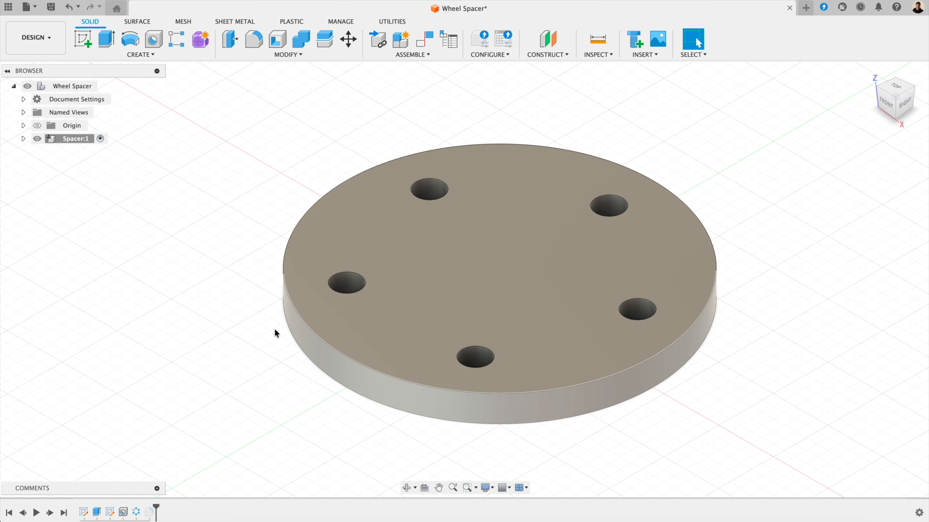
pyautogui.click(252, 38)
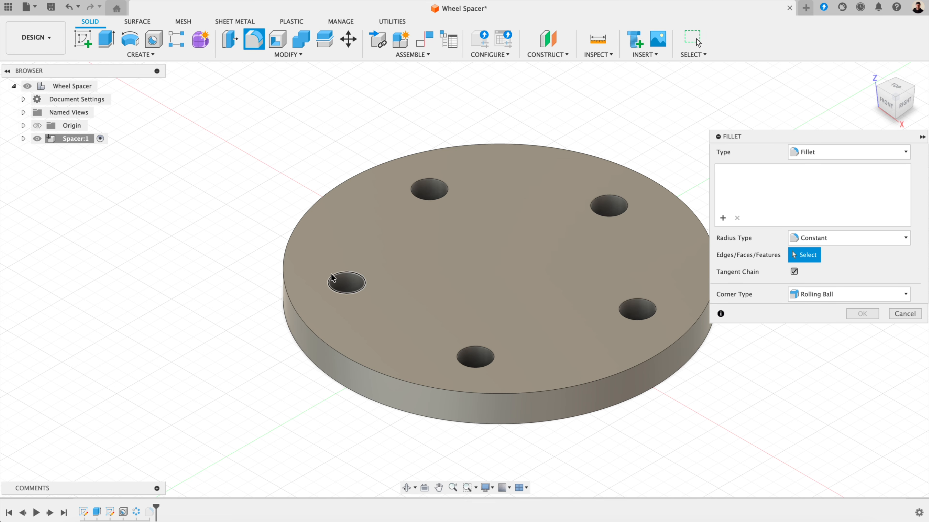
pyautogui.click(334, 279)
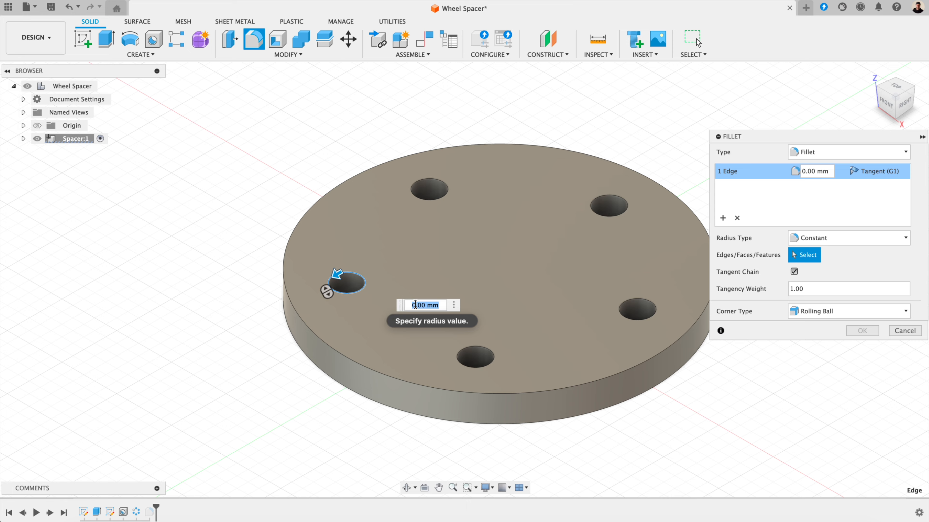
pyautogui.write('1')
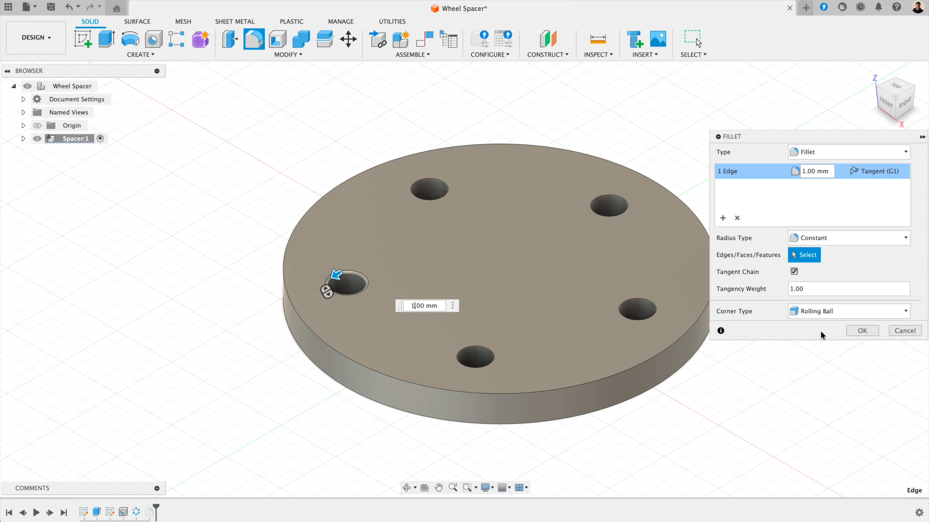
pyautogui.click(862, 330)
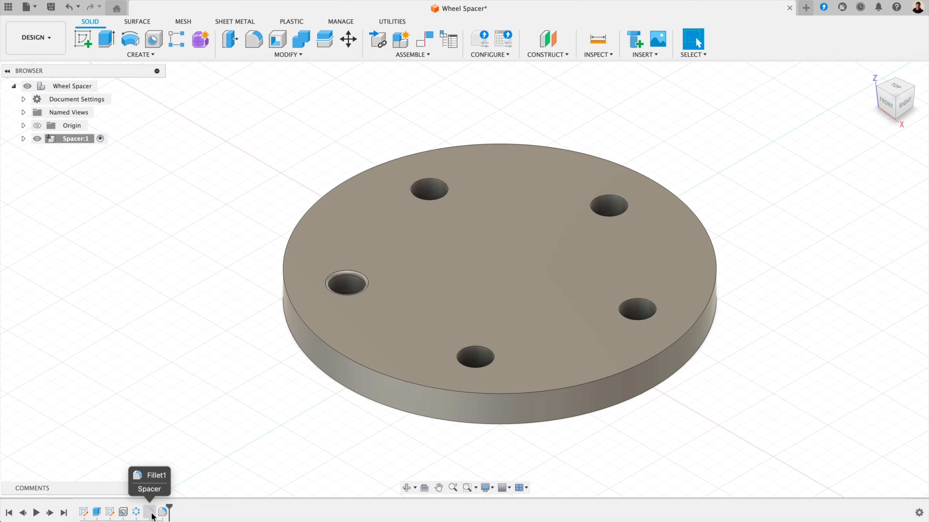
# Step: Change the name of the first timeline sketch from 'Sketch1' to 'Outer'
pyautogui.click(96, 512)
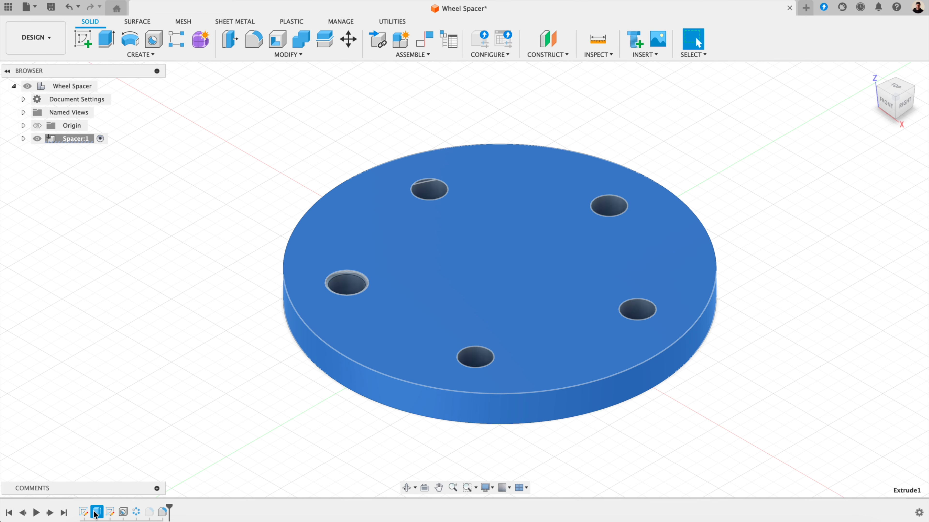
pyautogui.click(148, 390)
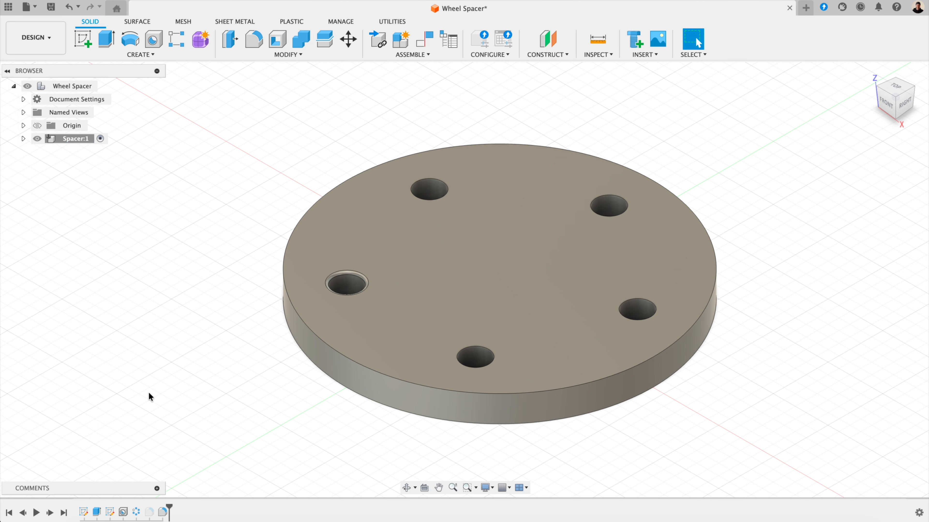
pyautogui.rightClick(84, 512)
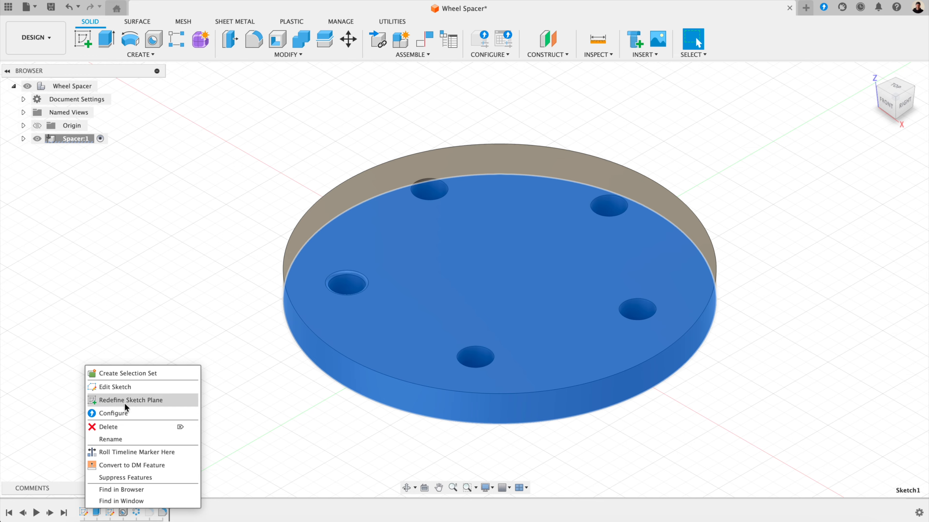
pyautogui.click(121, 438)
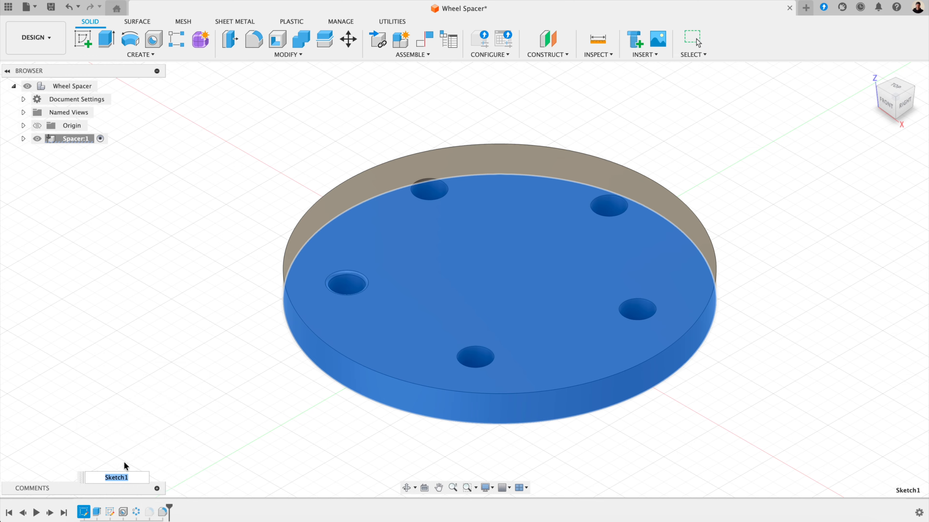
pyautogui.click(130, 477)
pyautogui.doubleClick(130, 477)
pyautogui.write('Outer')
pyautogui.press('Return')
pyautogui.click(144, 399)
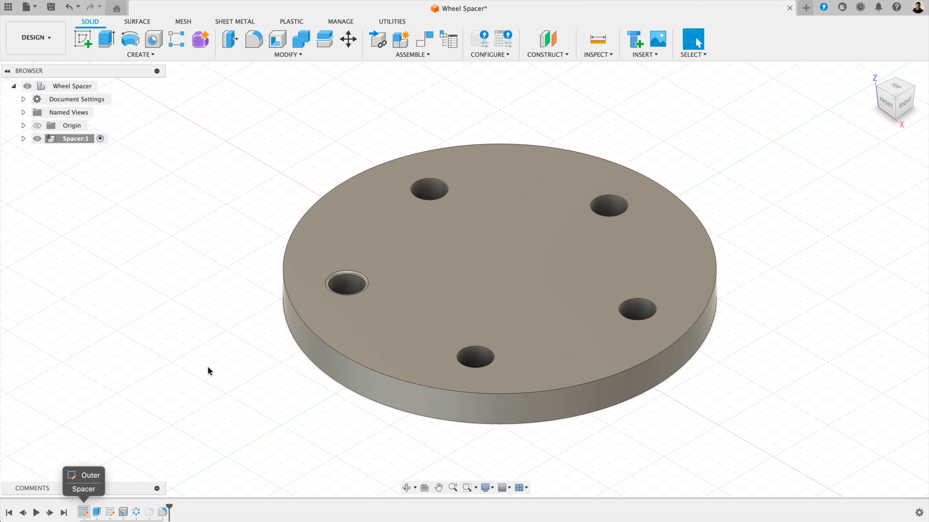
# Step: Find the Outer sketch's d1 diameter under Spacer in Change Parameters
pyautogui.click(282, 55)
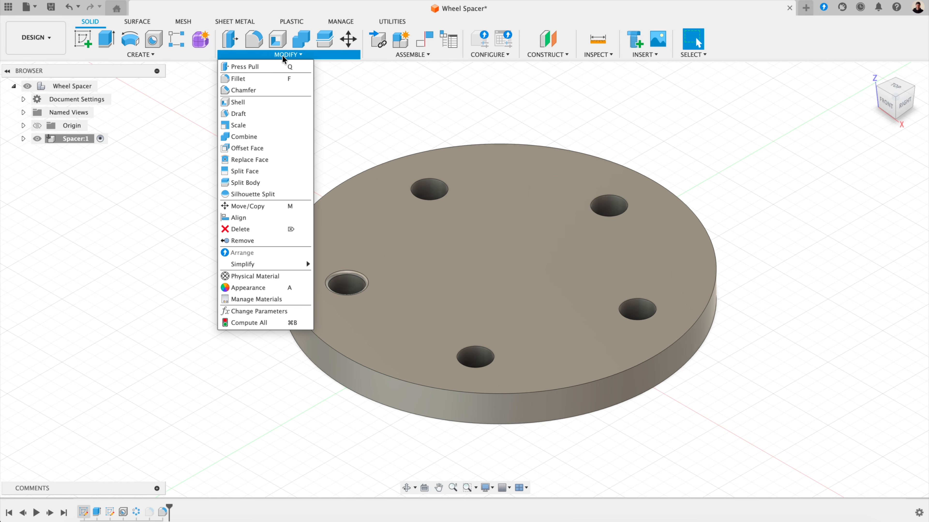
pyautogui.click(262, 312)
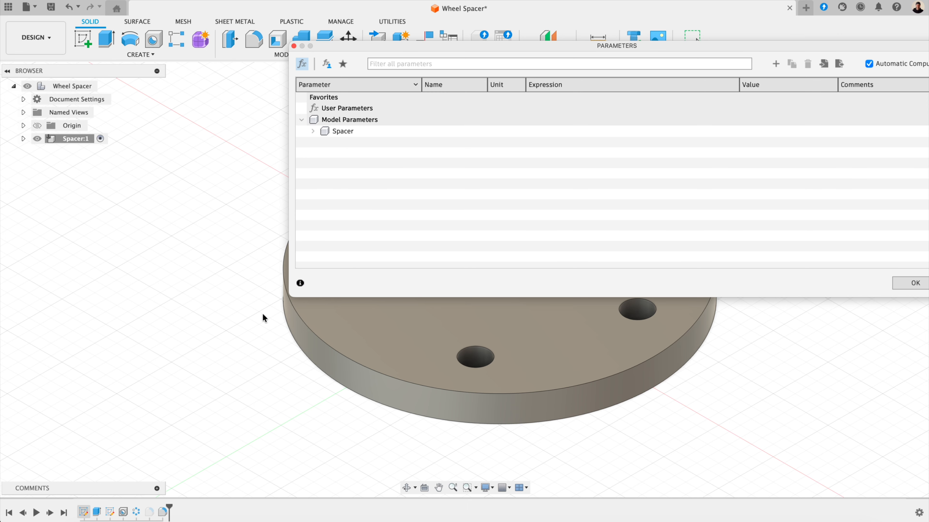
pyautogui.click(335, 132)
pyautogui.click(316, 131)
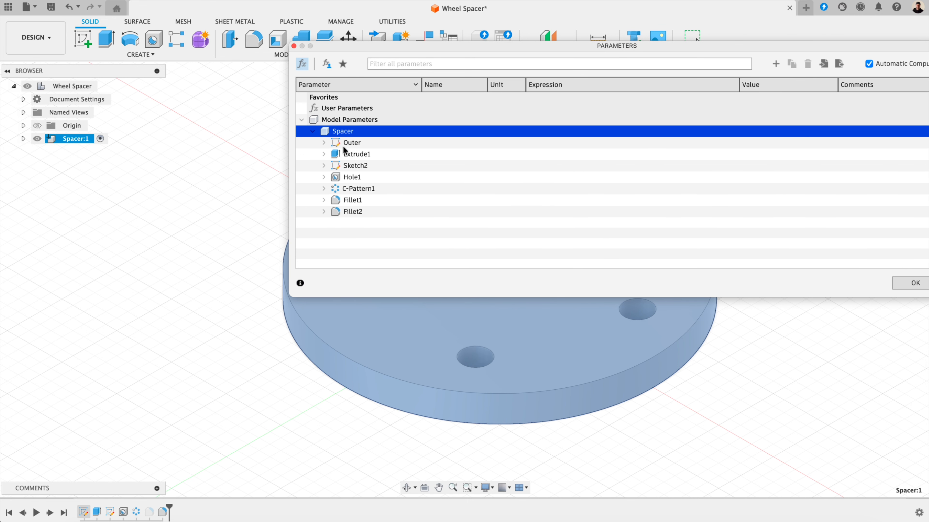
pyautogui.click(349, 143)
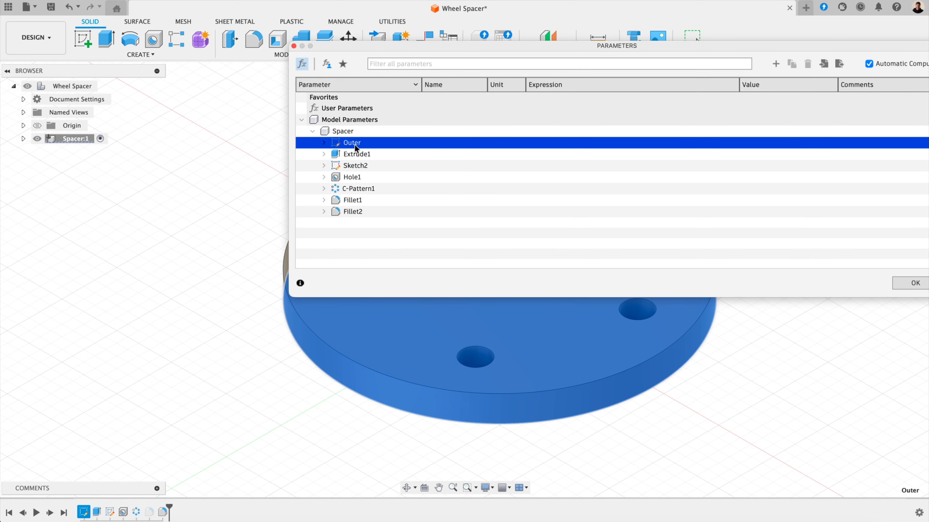
pyautogui.click(324, 144)
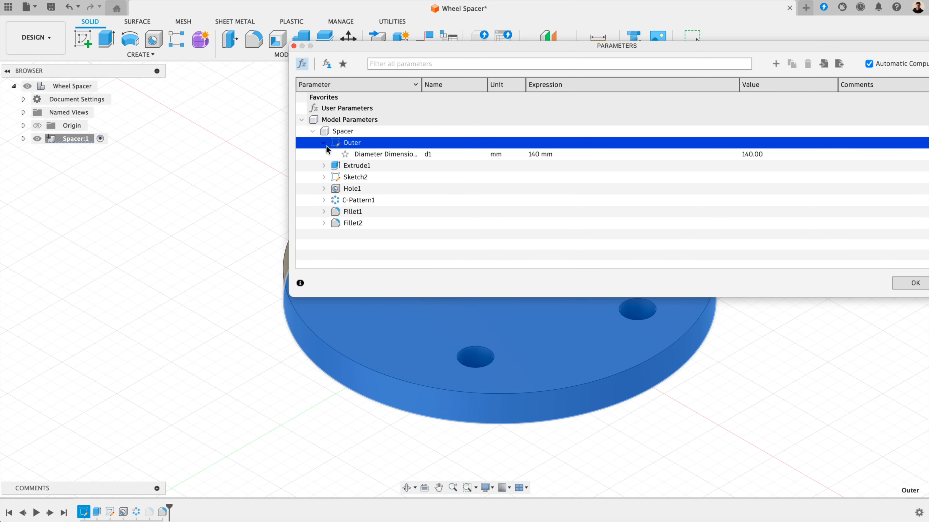
pyautogui.click(377, 157)
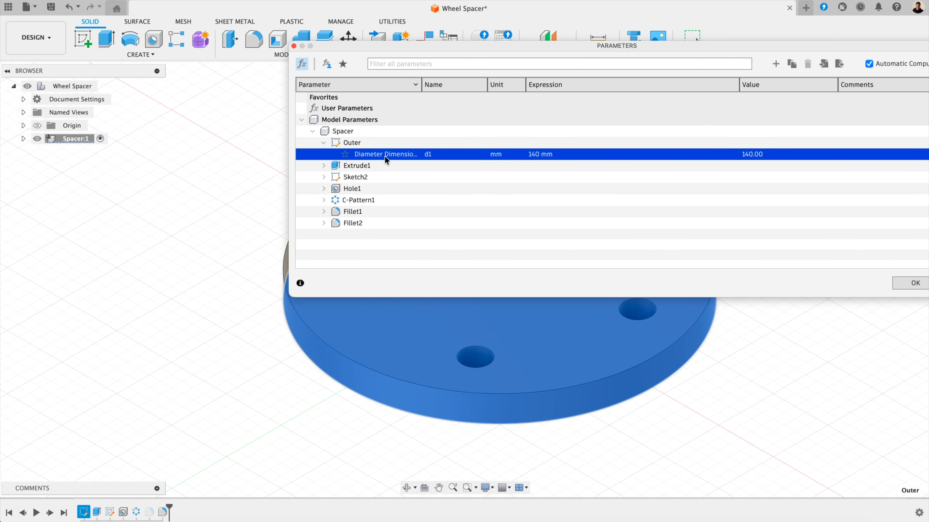
# Step: Change d1's expression from 140 mm to 120 mm and apply it
pyautogui.doubleClick(534, 154)
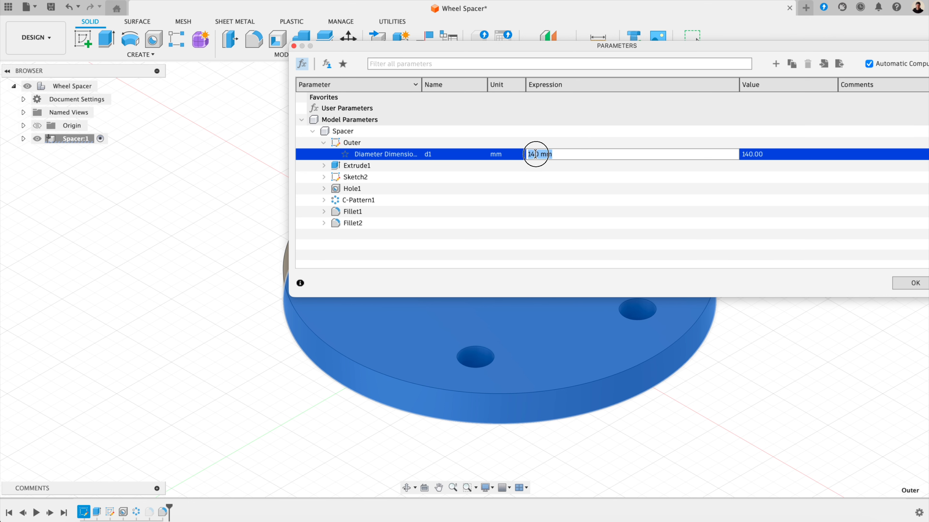
pyautogui.click(533, 154)
pyautogui.doubleClick(530, 154)
pyautogui.write('120')
pyautogui.press('Return')
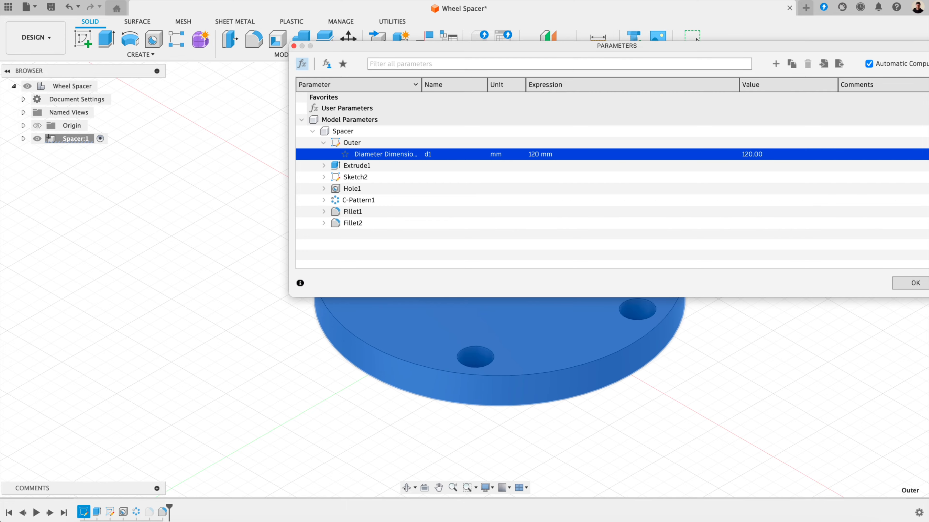
pyautogui.doubleClick(656, 44)
pyautogui.click(790, 425)
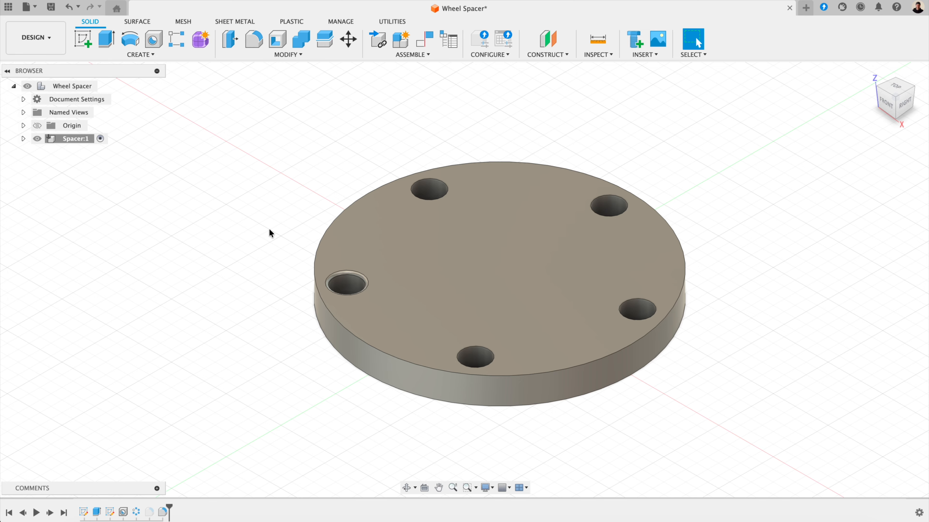
# Step: Create Component2 inside Spacer, then reactivate Spacer as the working component
pyautogui.click(401, 40)
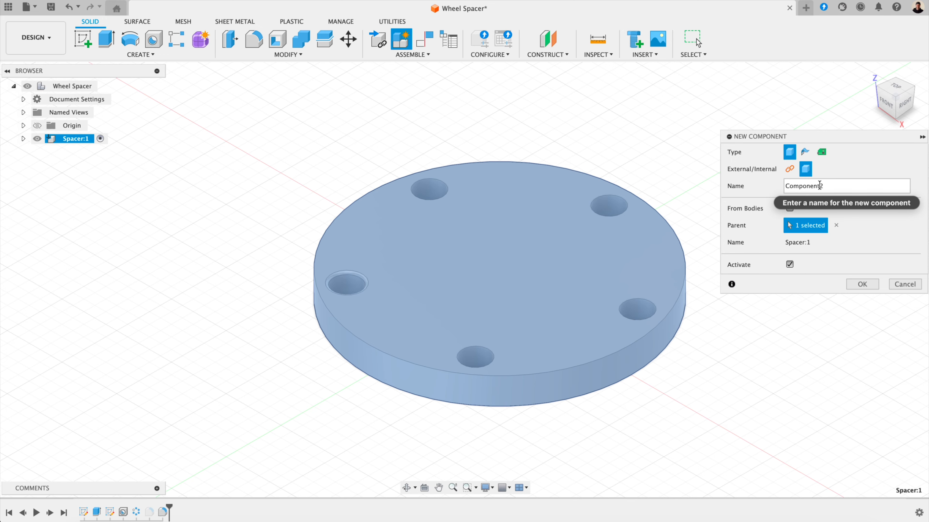
pyautogui.click(855, 281)
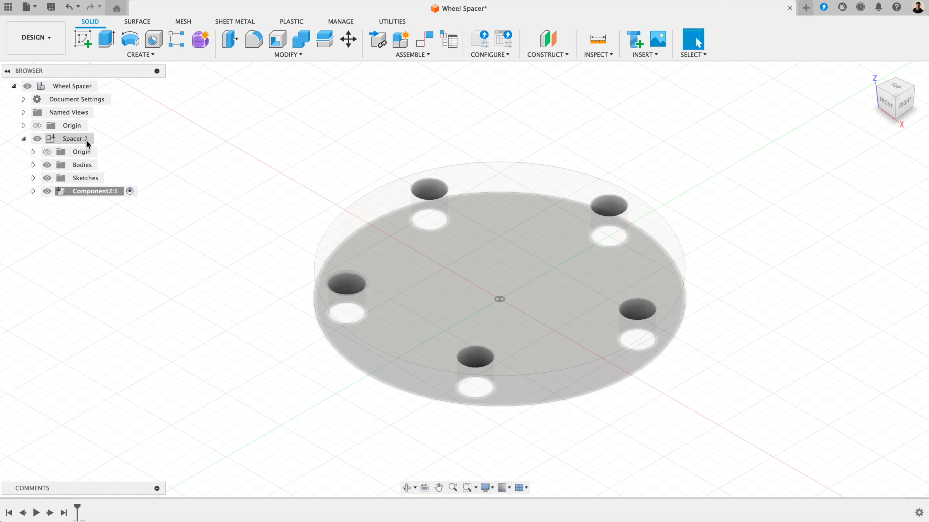
pyautogui.click(100, 139)
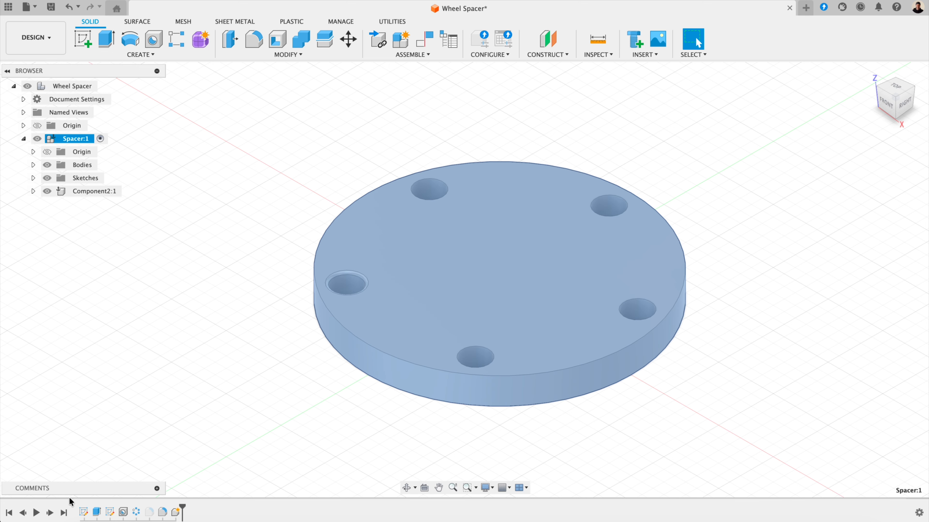
pyautogui.click(131, 191)
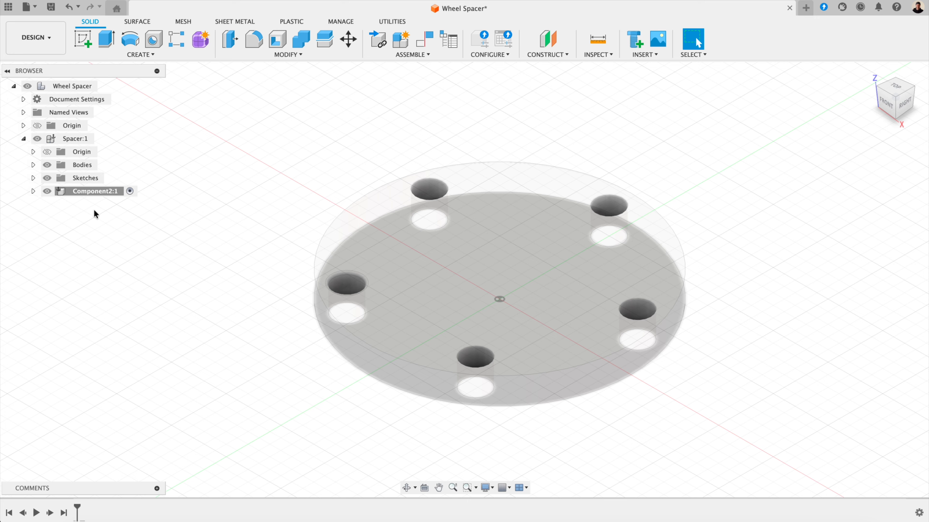
pyautogui.click(103, 86)
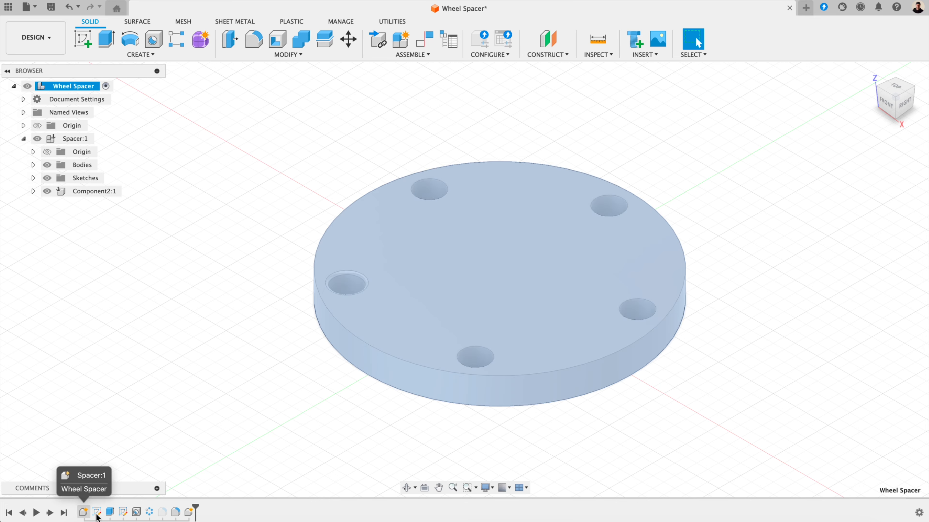
pyautogui.doubleClick(90, 136)
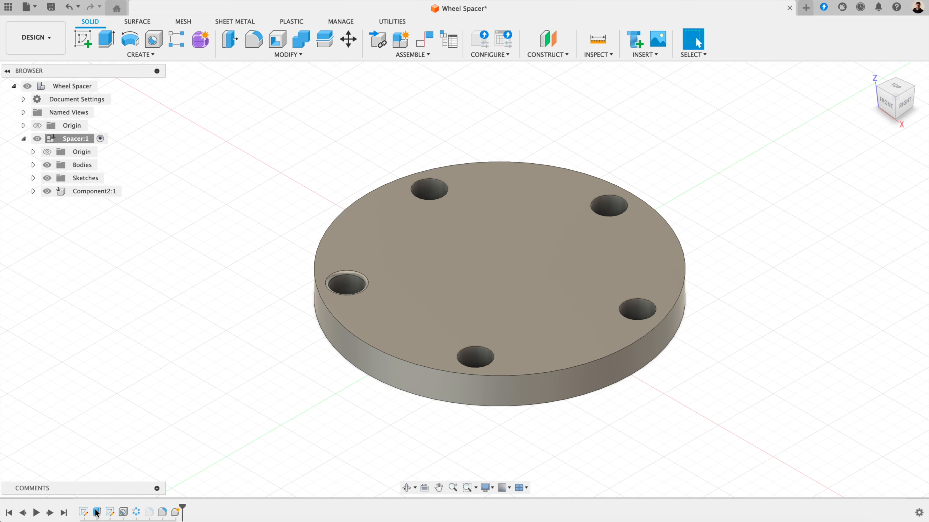
# Step: Edit the Outer sketch and set its circle's diameter dimension to 140 mm
pyautogui.rightClick(84, 514)
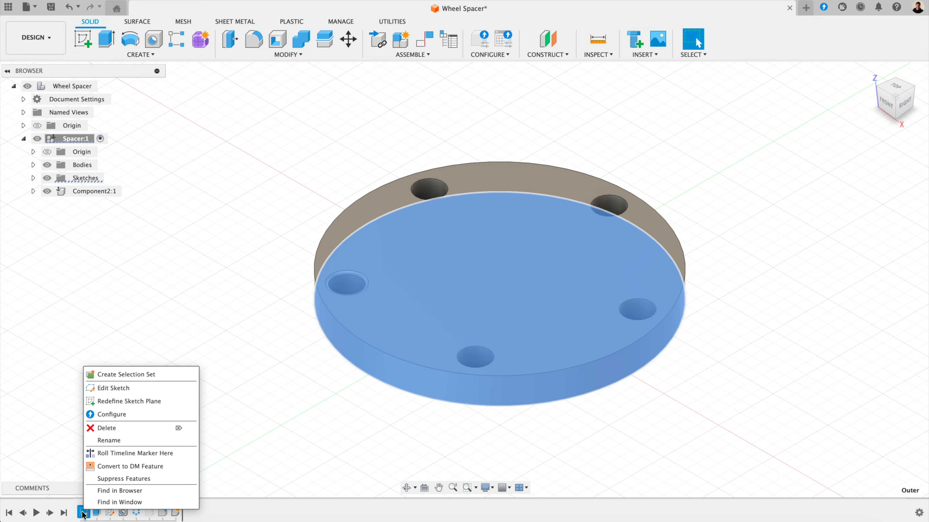
pyautogui.click(113, 387)
pyautogui.doubleClick(713, 146)
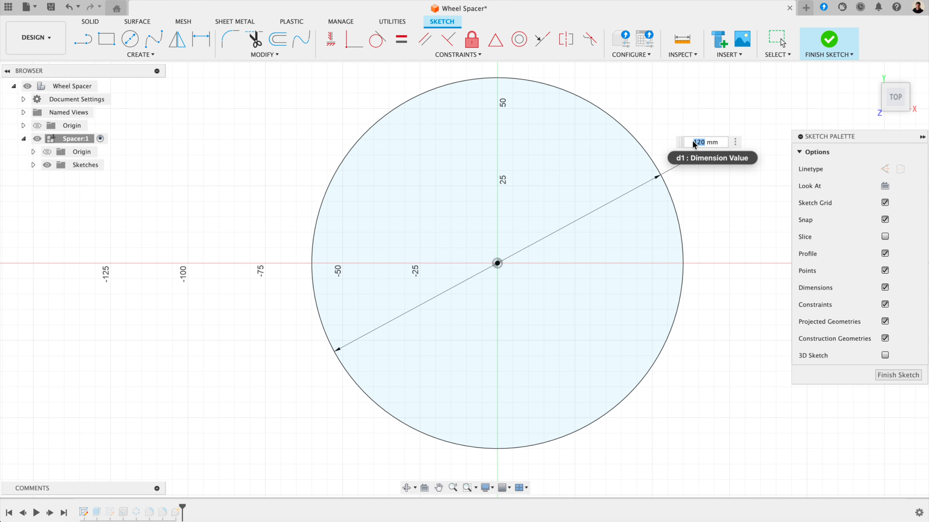
pyautogui.write('140')
pyautogui.press('Return')
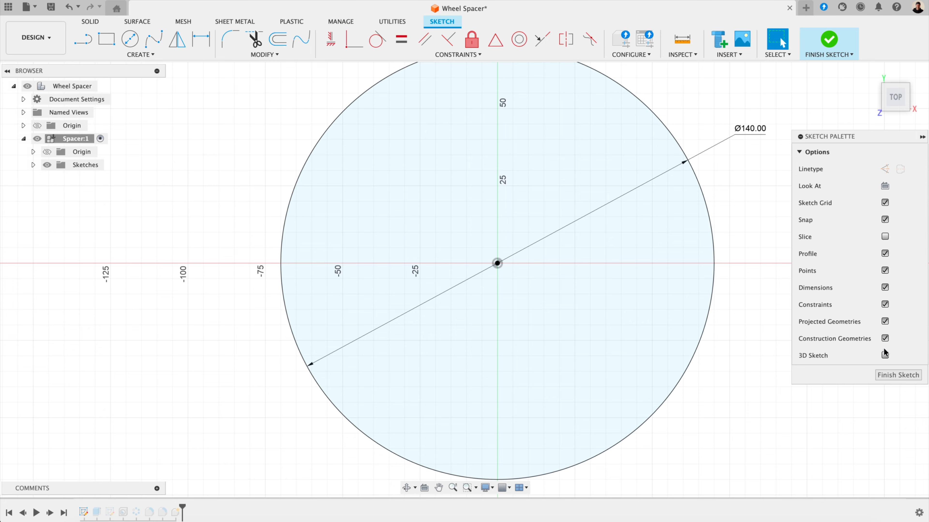
pyautogui.click(898, 375)
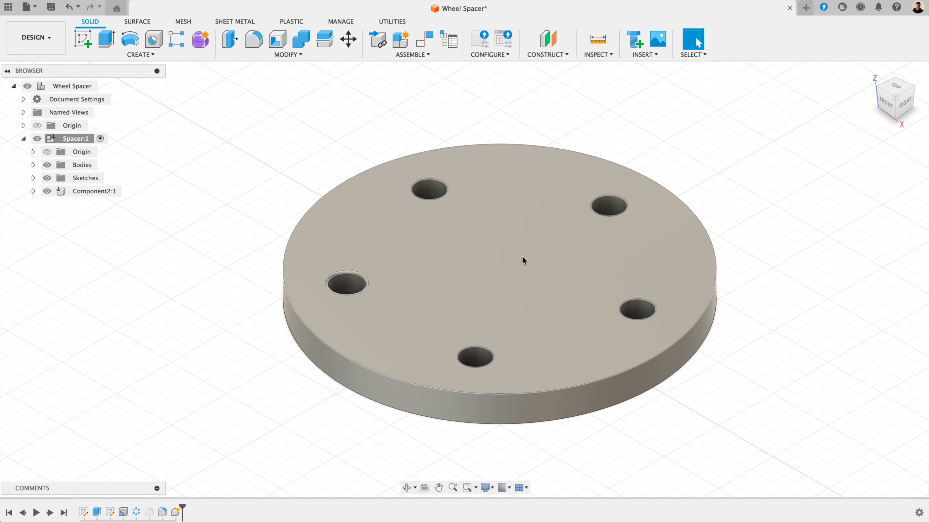
# Step: Sketch a Ø120 mm circle and a larger enclosing circle on the disc's top face
pyautogui.click(529, 269)
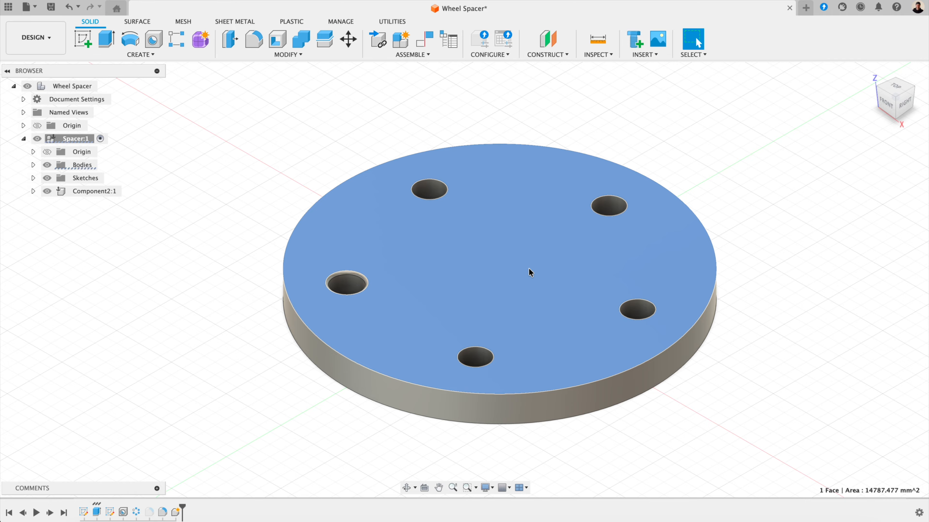
pyautogui.click(89, 42)
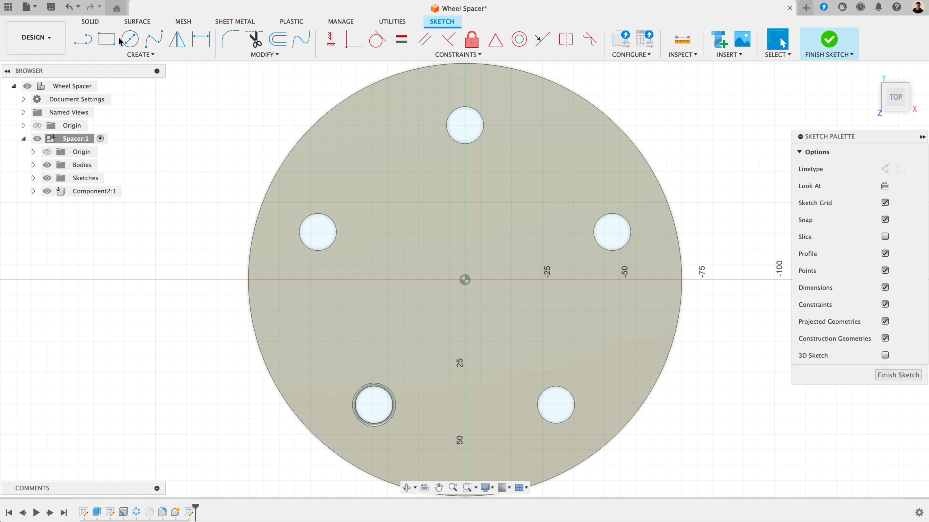
pyautogui.click(121, 40)
pyautogui.click(465, 280)
pyautogui.write('120')
pyautogui.press('Return')
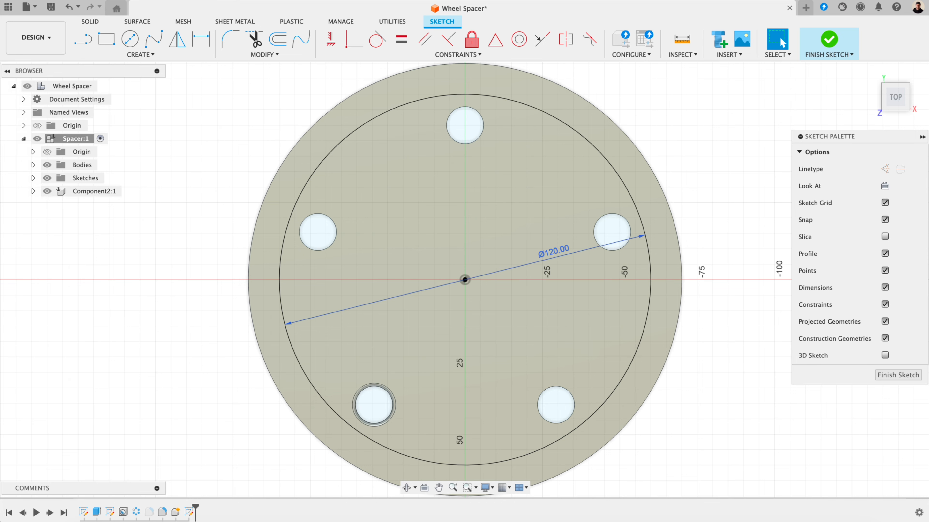
pyautogui.click(130, 39)
pyautogui.click(465, 279)
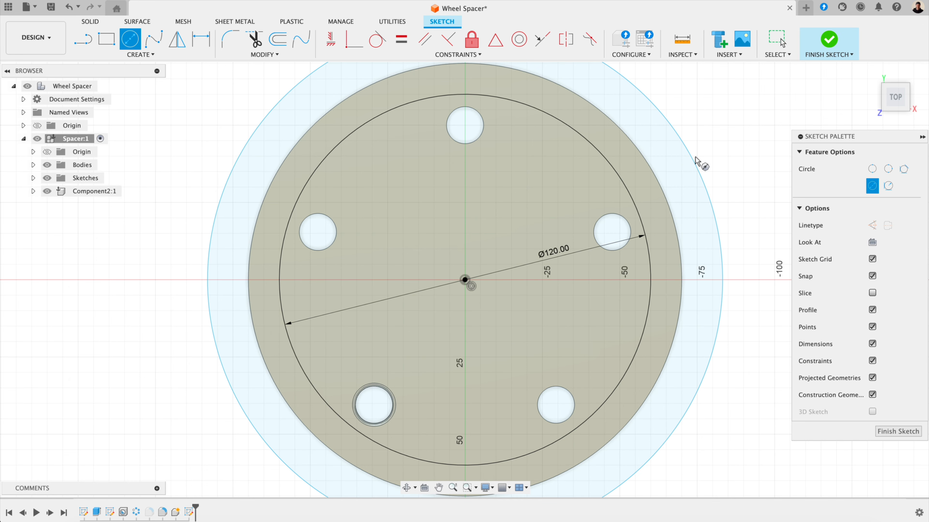
pyautogui.click(896, 432)
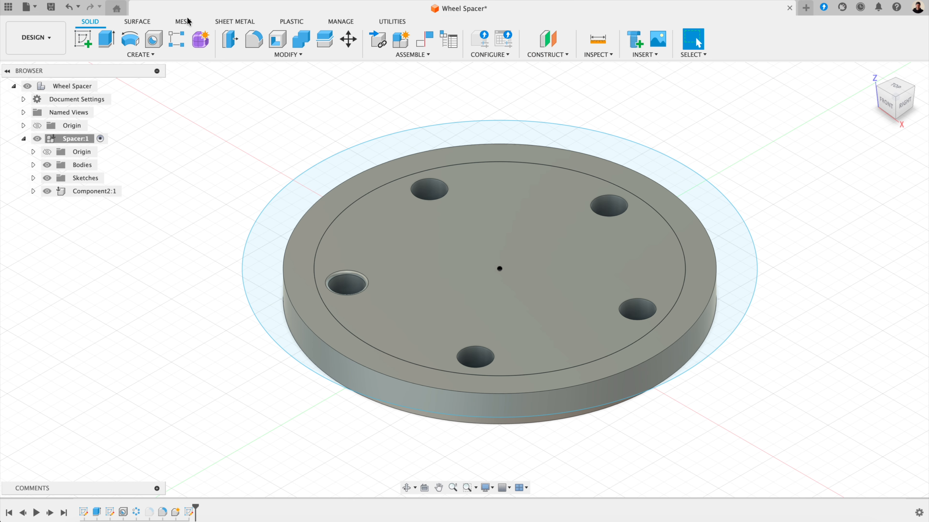
# Step: Extrude-cut the ring outside the Ø120 circle down through the disc
pyautogui.click(106, 39)
pyautogui.click(300, 208)
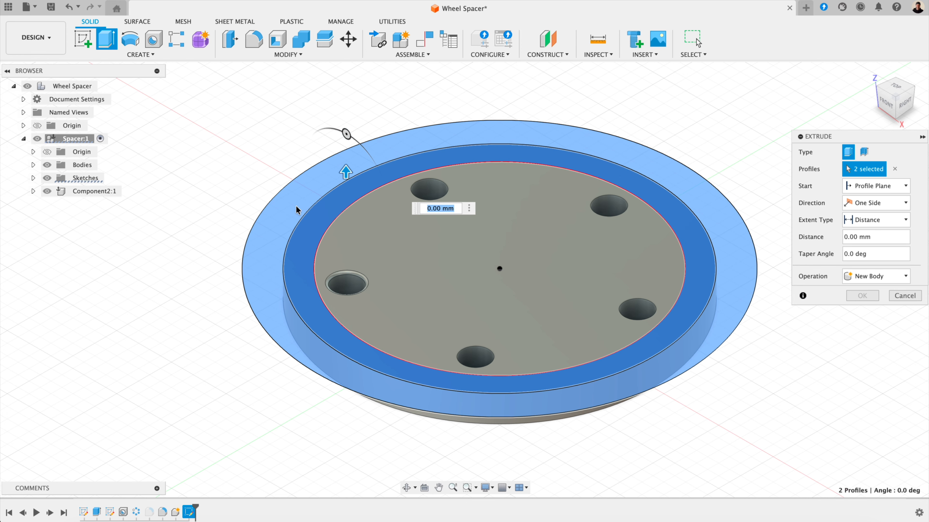
pyautogui.moveTo(344, 173); pyautogui.dragTo(347, 251)
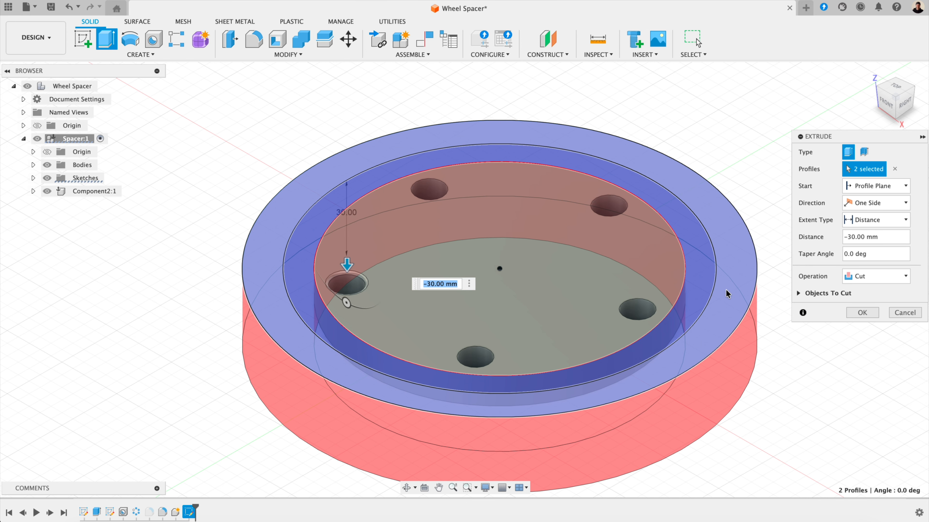
pyautogui.click(859, 317)
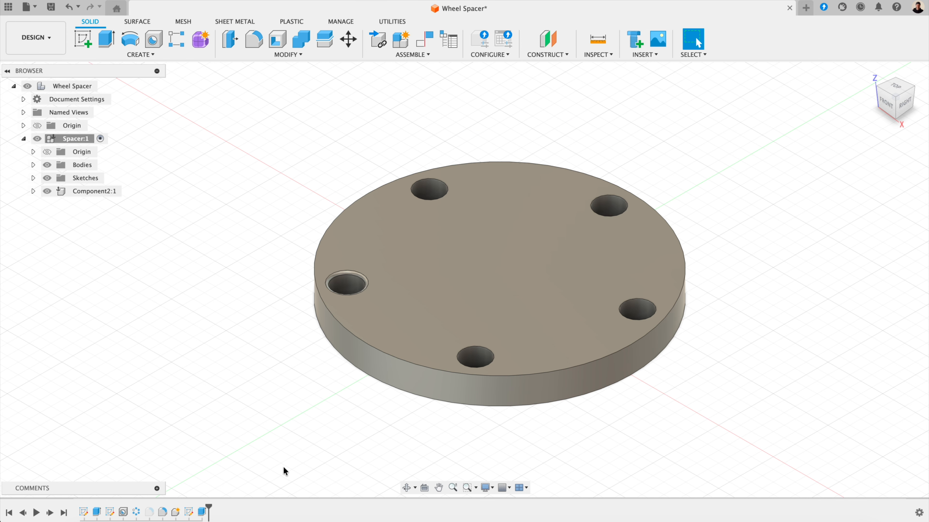
# Step: Reopen the Outer sketch and change its Ø140 circle dimension to 130 mm
pyautogui.click(188, 513)
pyautogui.click(86, 514)
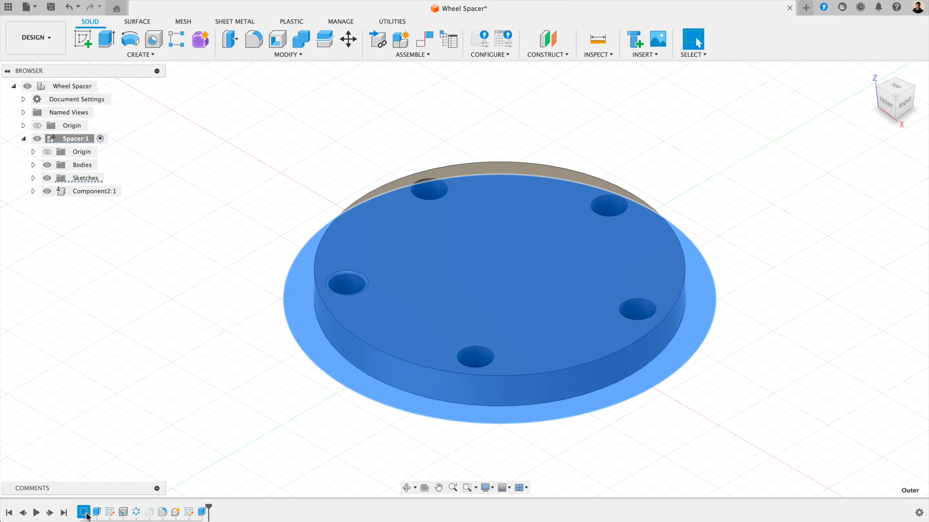
pyautogui.rightClick(87, 514)
pyautogui.click(128, 392)
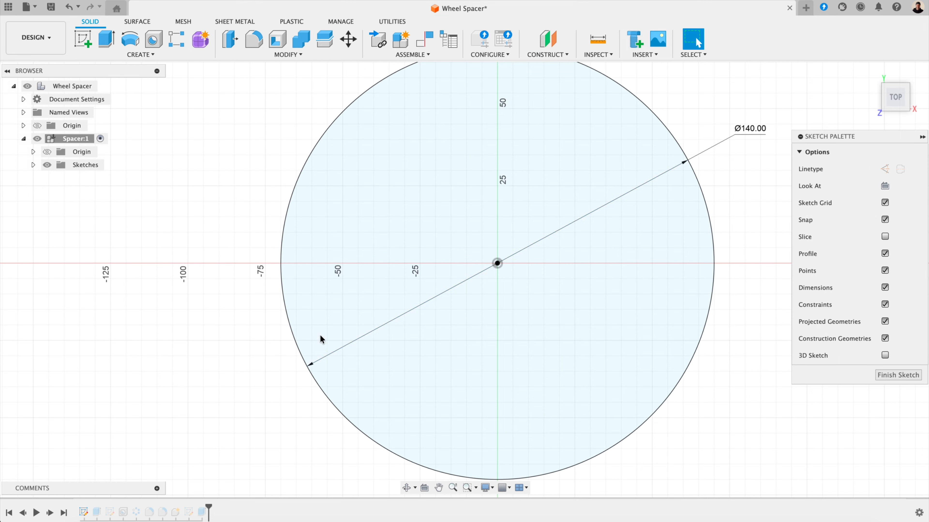
pyautogui.doubleClick(755, 126)
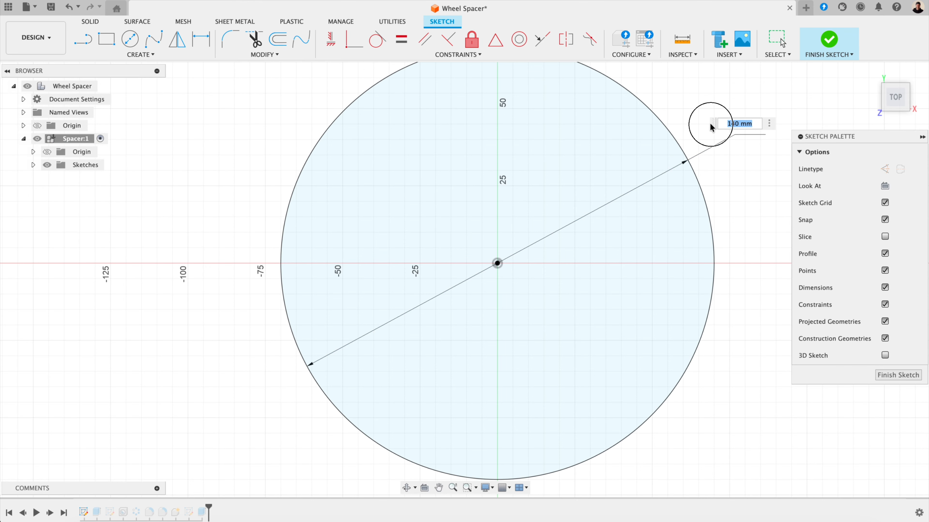
pyautogui.write('130')
pyautogui.press('Return')
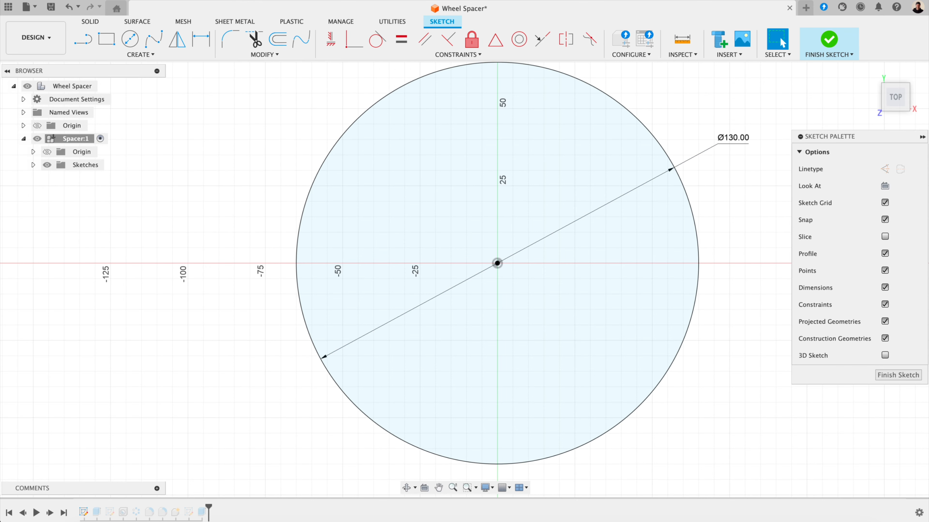
pyautogui.click(897, 374)
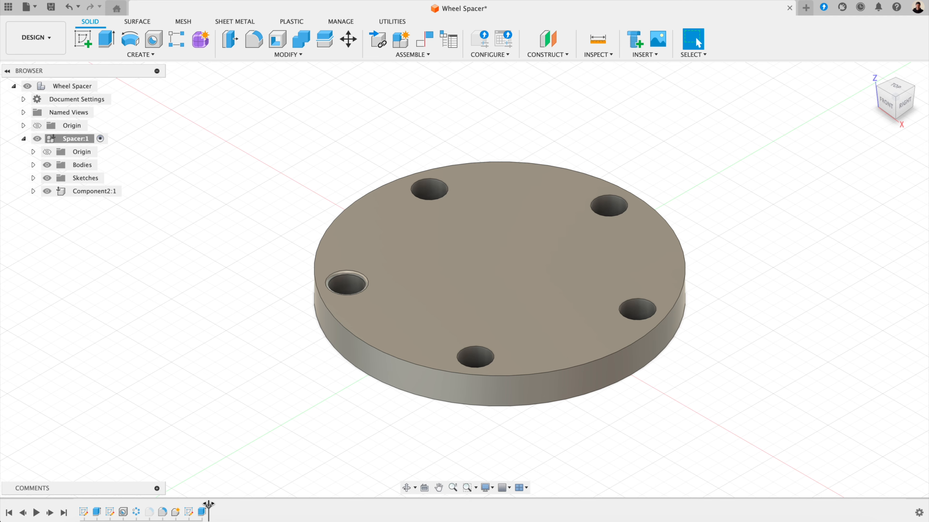
pyautogui.click(175, 513)
pyautogui.moveTo(163, 514); pyautogui.dragTo(176, 512)
pyautogui.click(82, 38)
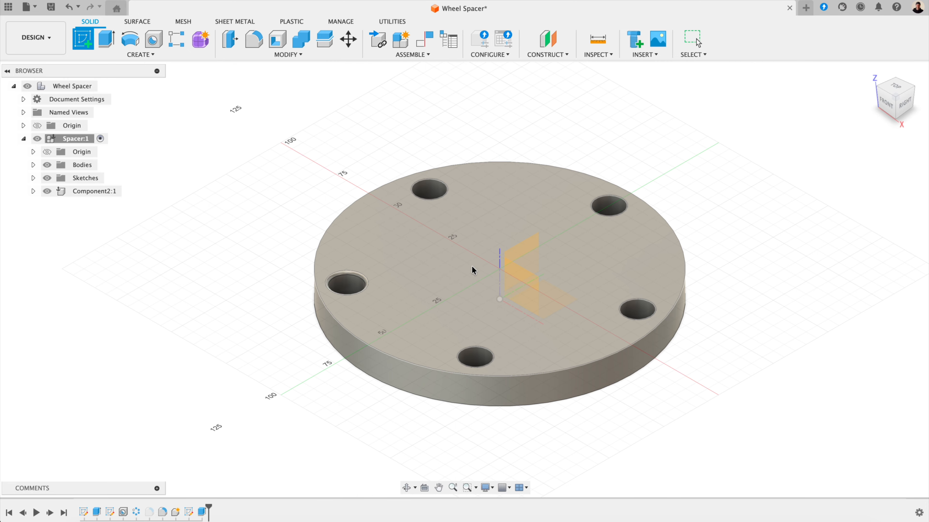
pyautogui.click(472, 269)
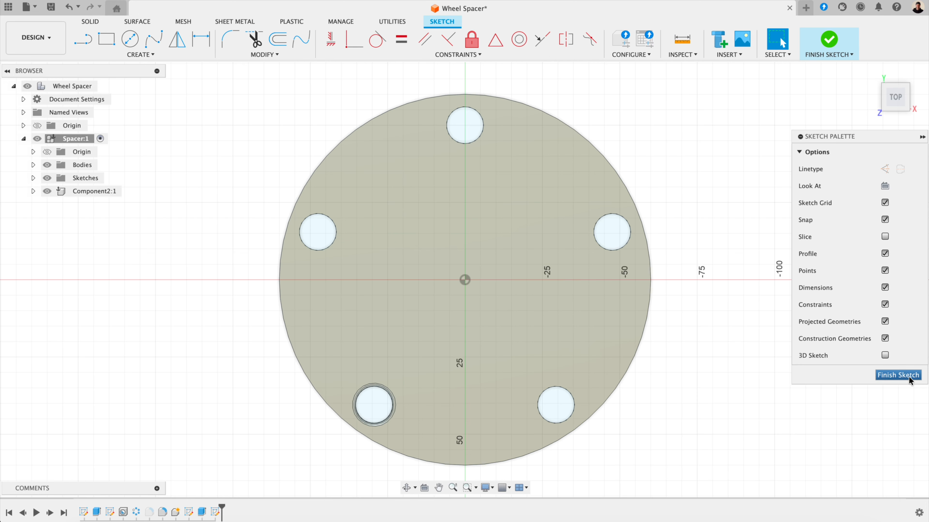
pyautogui.click(910, 379)
pyautogui.click(323, 416)
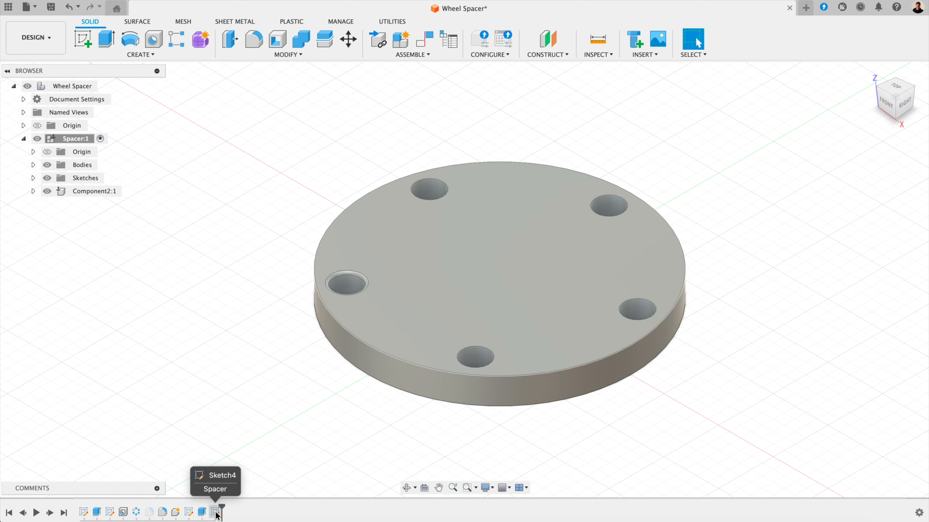
pyautogui.click(215, 513)
pyautogui.rightClick(216, 514)
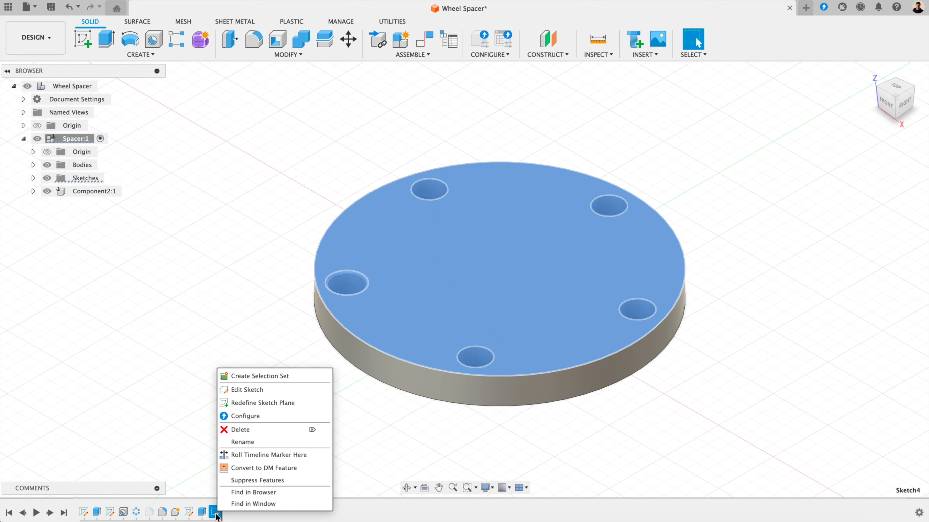
pyautogui.click(252, 430)
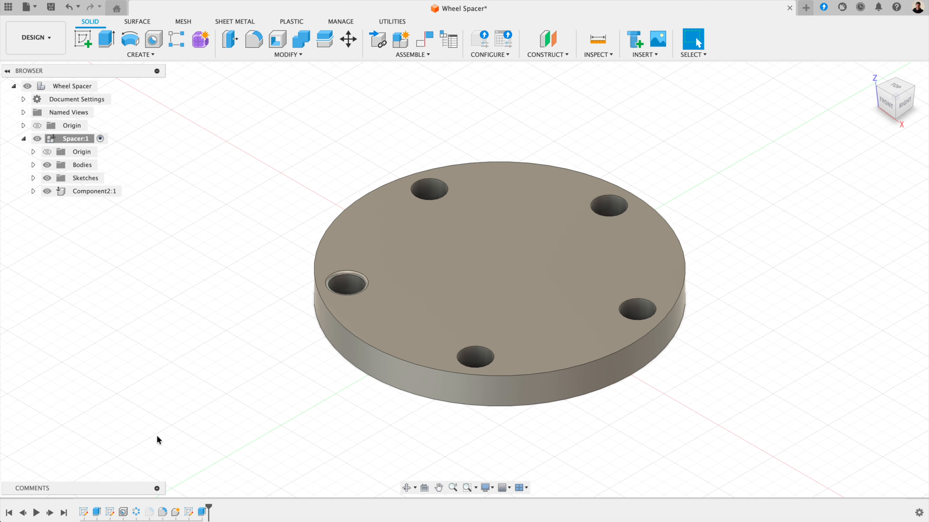
# Step: Permanently delete Sketch2 together with its dependents
pyautogui.rightClick(110, 513)
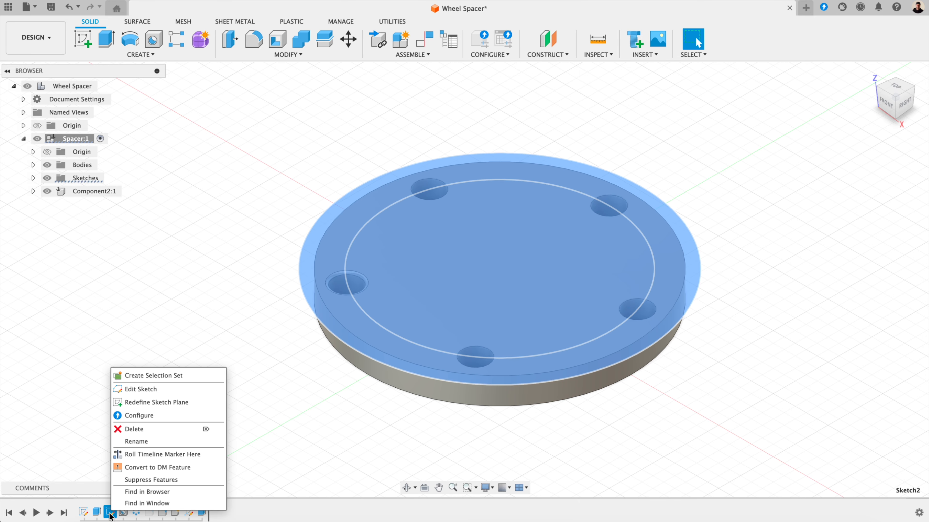
pyautogui.click(147, 428)
pyautogui.click(571, 277)
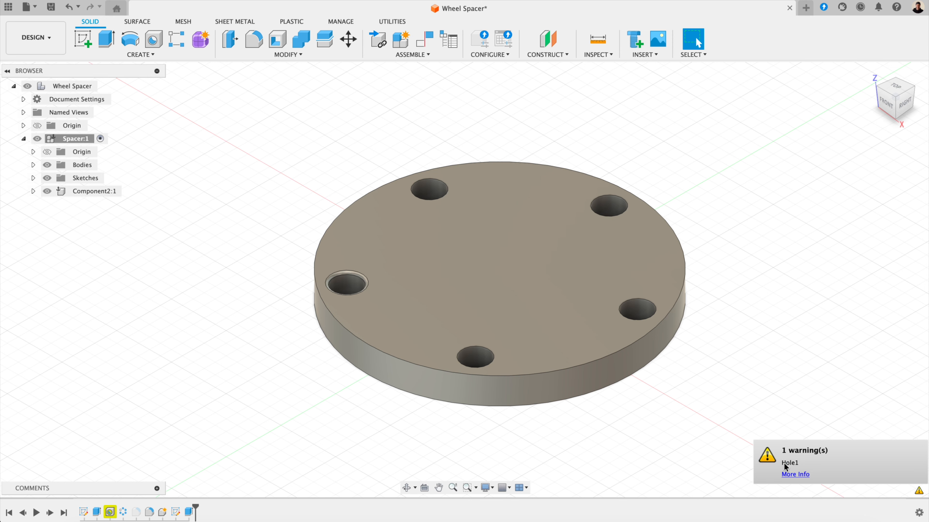
# Step: Roll the timeline marker back before Hole1 to show the plain disc
pyautogui.rightClick(112, 514)
pyautogui.click(143, 390)
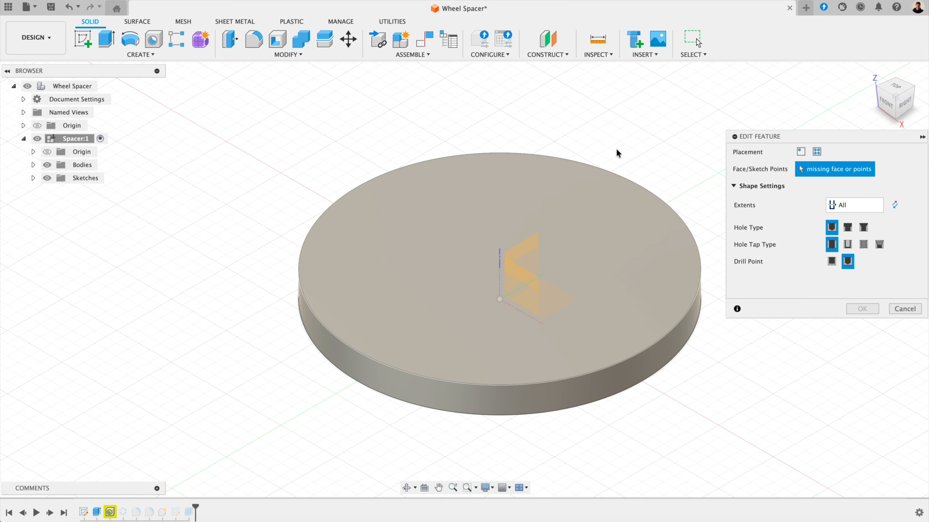
pyautogui.click(901, 310)
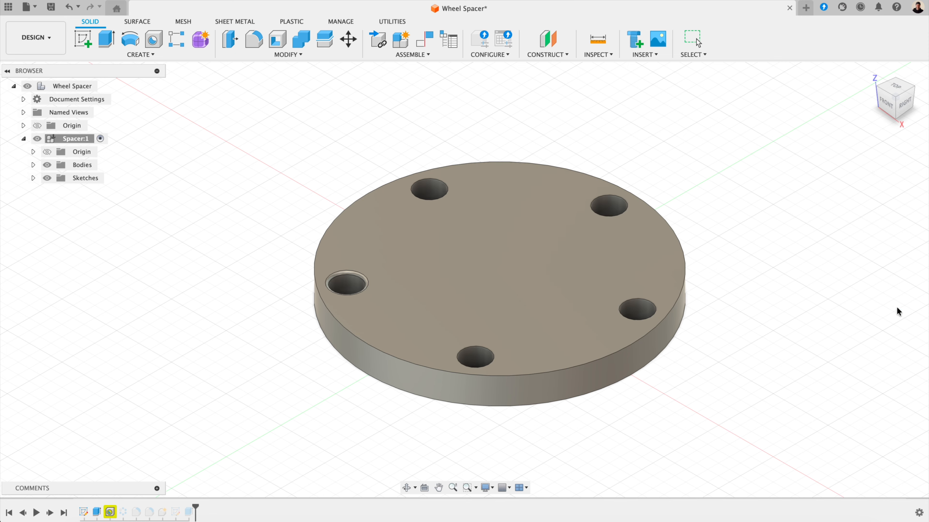
pyautogui.moveTo(195, 509); pyautogui.dragTo(104, 509)
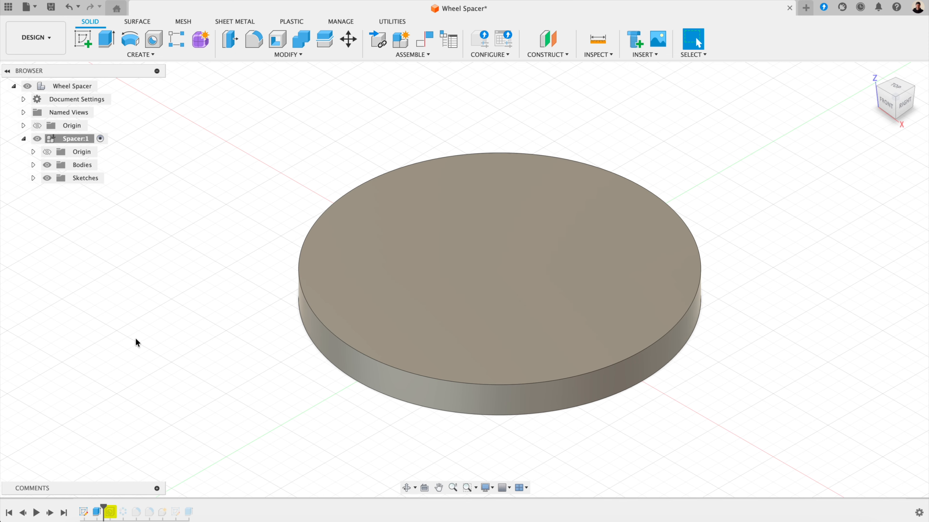
pyautogui.click(87, 40)
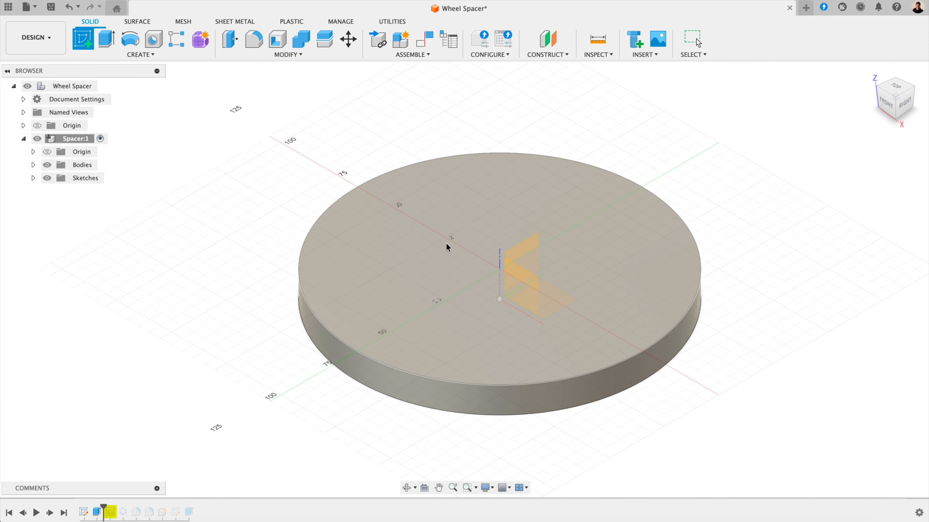
# Step: Draw a circle at the top face's origin and dimension it to Ø90 mm
pyautogui.click(557, 248)
pyautogui.press('c')
pyautogui.click(465, 281)
pyautogui.click(568, 175)
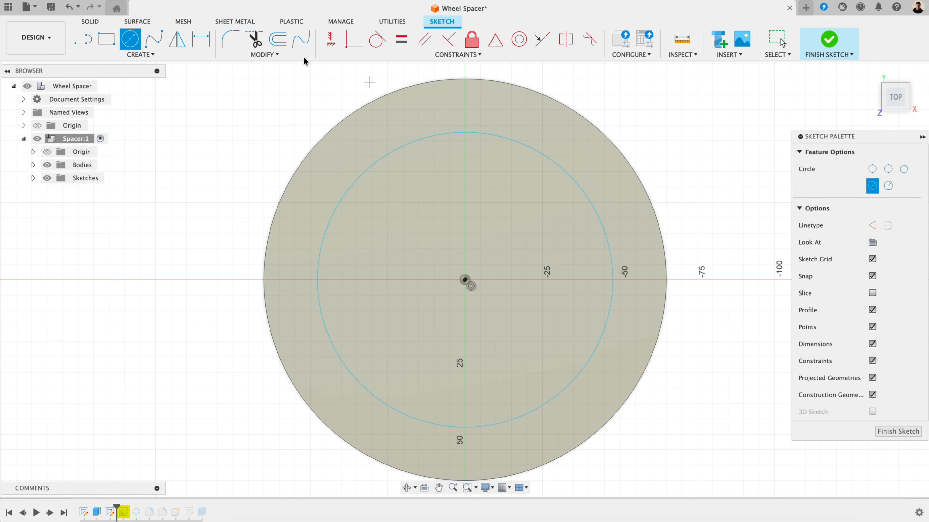
pyautogui.press('d')
pyautogui.click(371, 169)
pyautogui.click(270, 102)
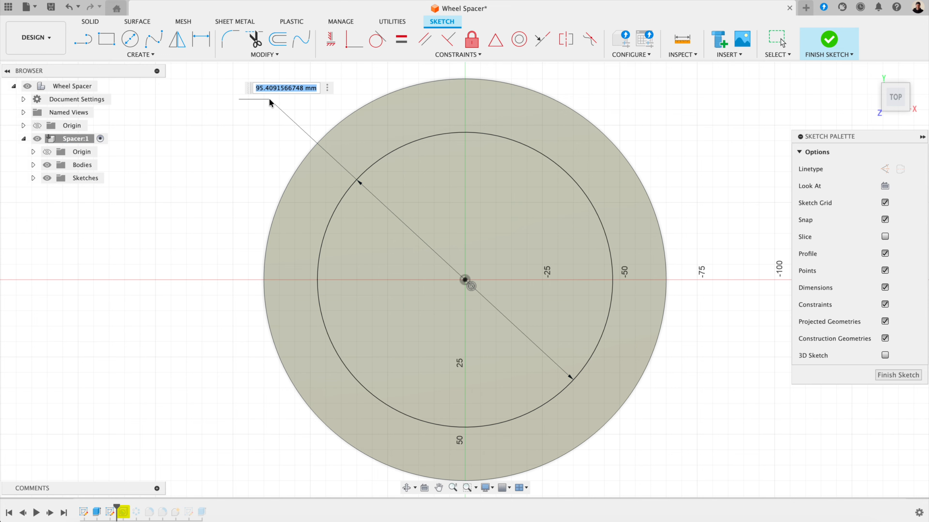
pyautogui.write('90')
pyautogui.press('Return')
pyautogui.scroll(-1, 276, 105)
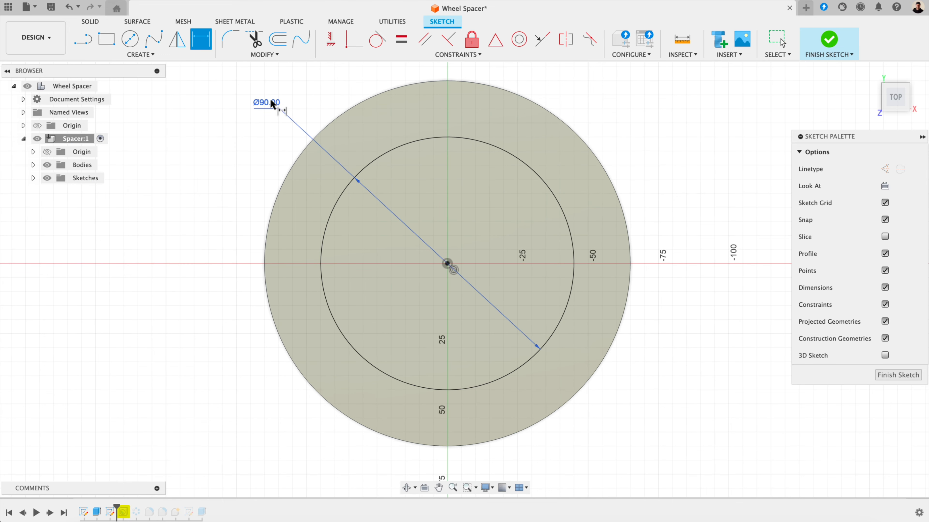
pyautogui.press('Escape')
# Step: Make the Ø90 circle construction geometry and place a point at its top
pyautogui.click(530, 162)
pyautogui.press('x')
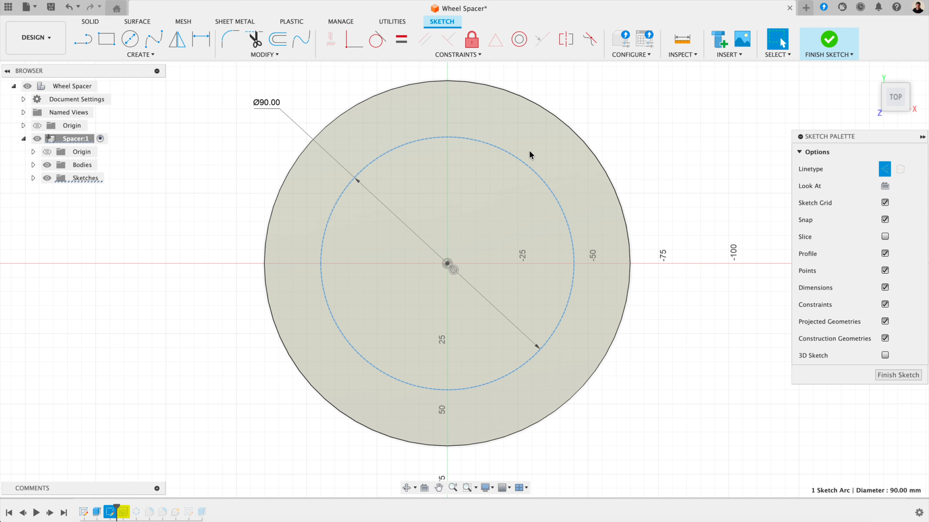
pyautogui.click(134, 55)
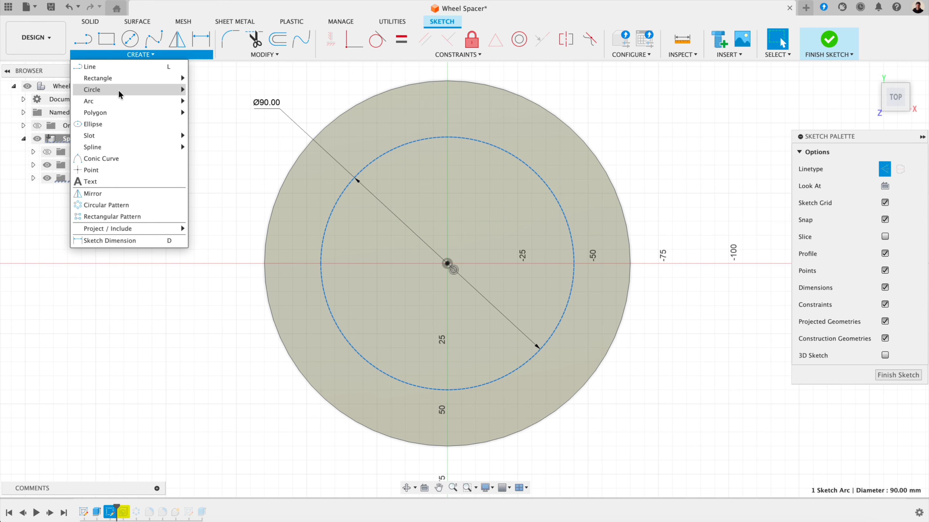
pyautogui.click(102, 170)
pyautogui.click(447, 137)
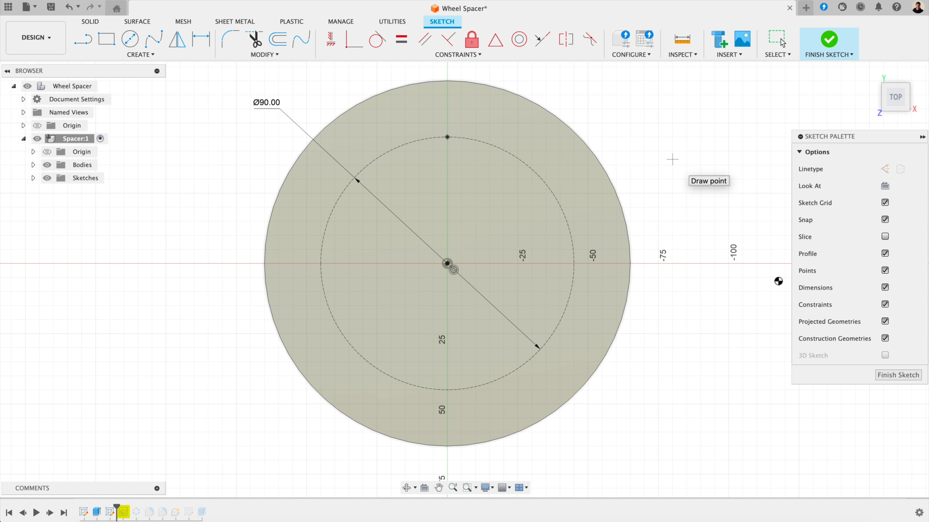
pyautogui.click(889, 377)
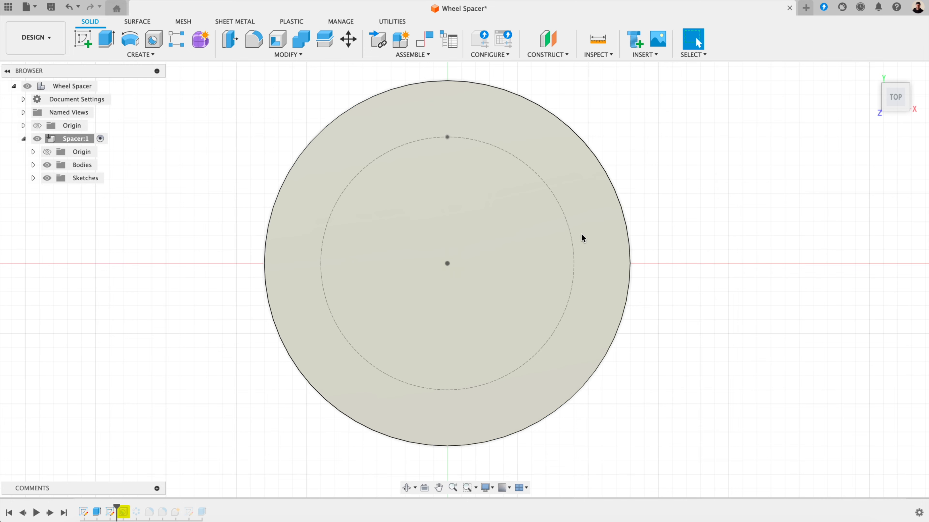
# Step: Roll history past Hole1 and re-anchor it to the new Ø90 sketch point
pyautogui.click(871, 72)
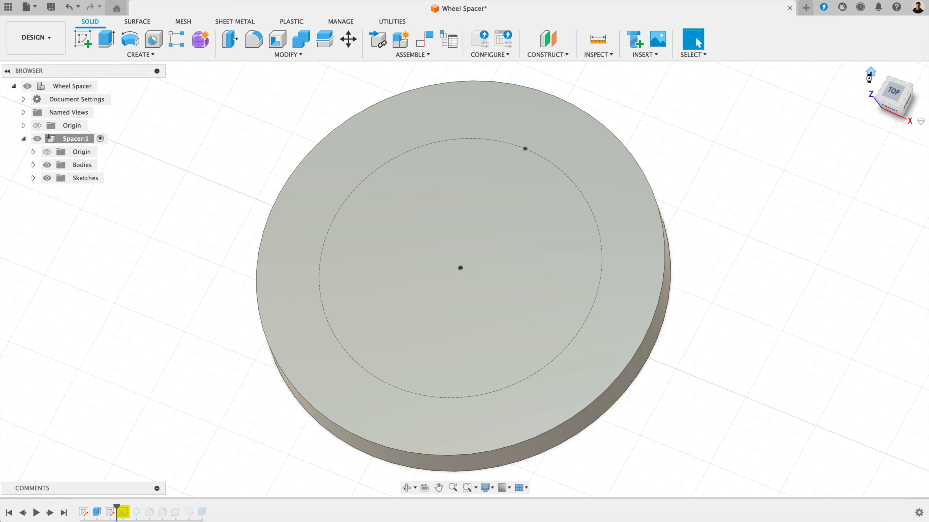
pyautogui.moveTo(117, 507); pyautogui.dragTo(130, 507)
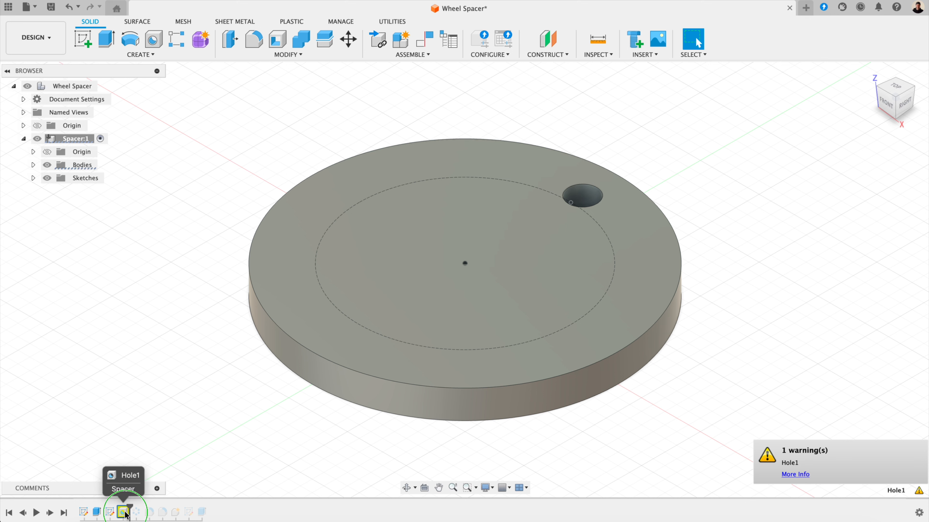
pyautogui.rightClick(126, 512)
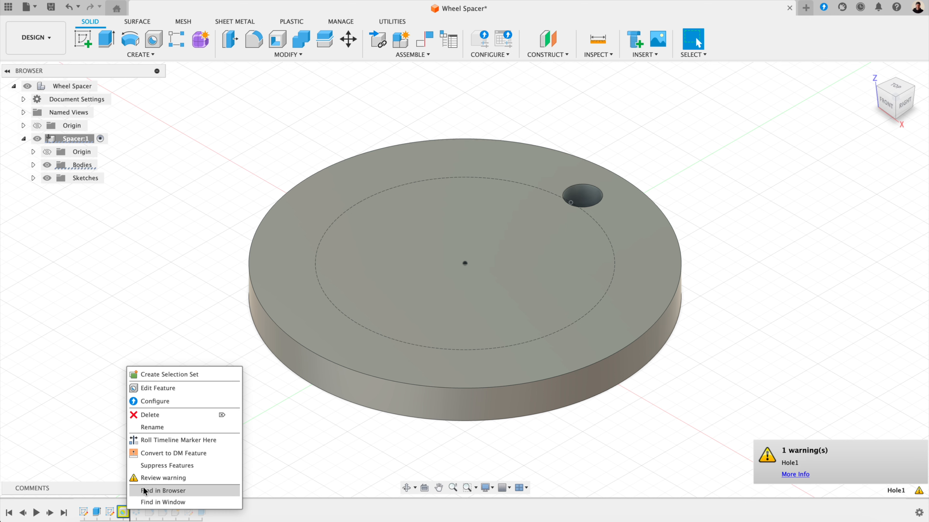
pyautogui.click(158, 388)
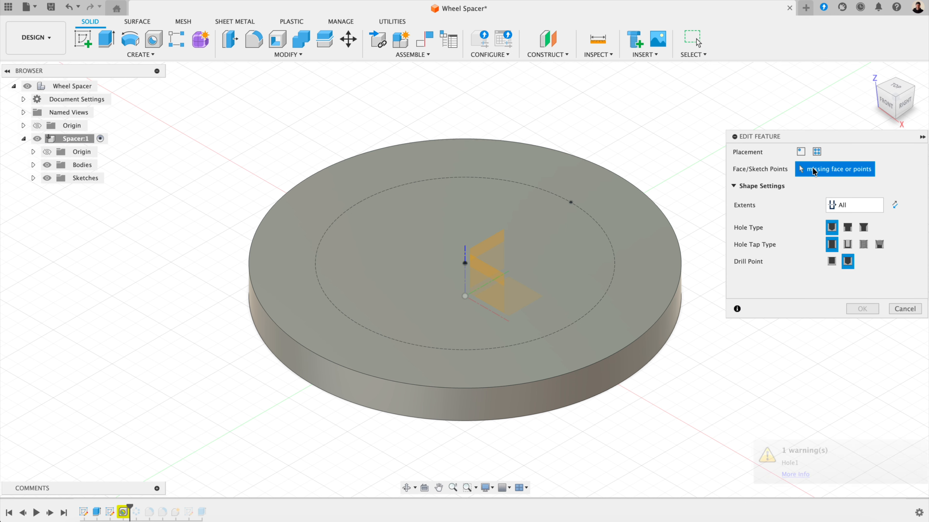
pyautogui.click(571, 202)
pyautogui.click(859, 399)
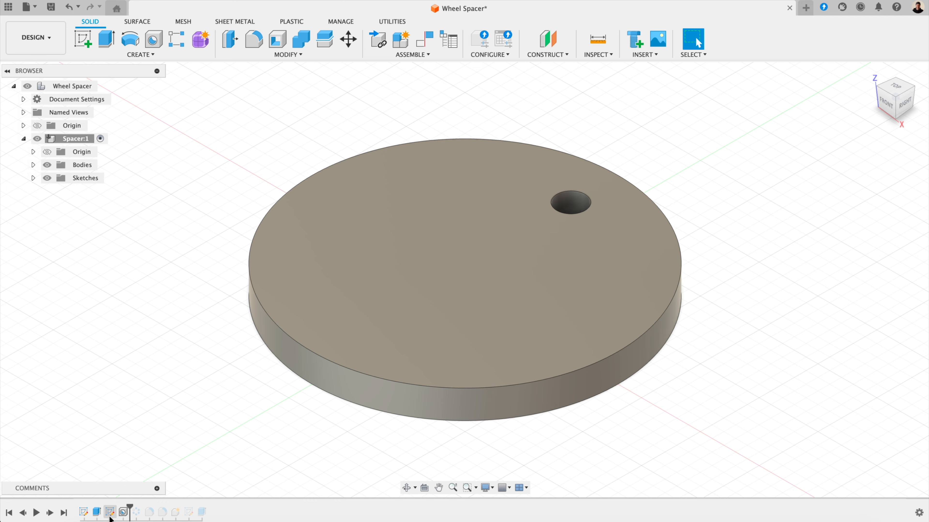